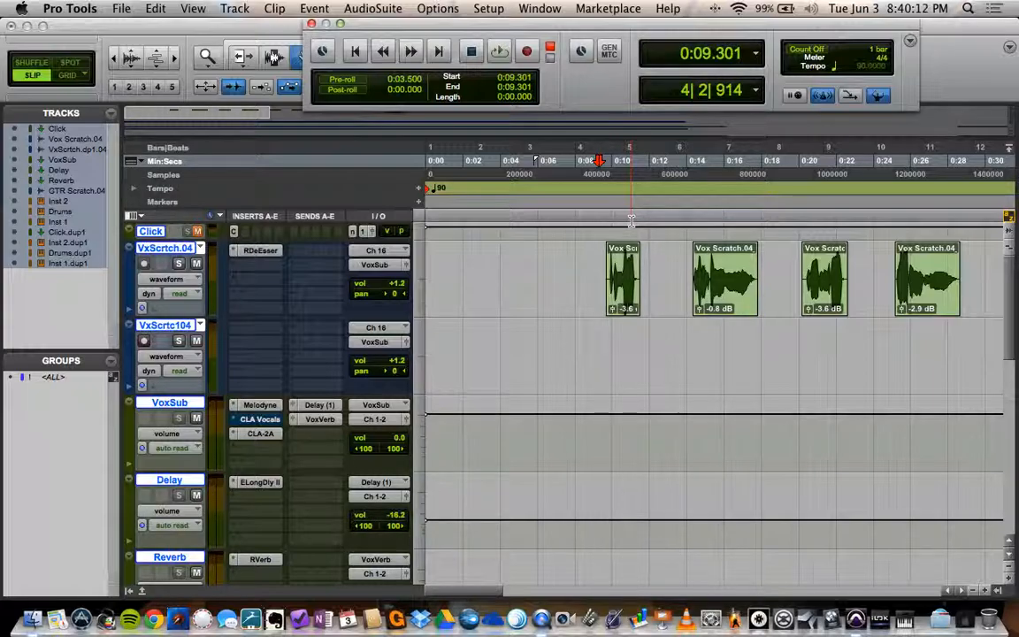
- Play the vocal phrases from 0:09.301 to hear their effects, and deselect all tracks
{"action": "key", "text": "space"}
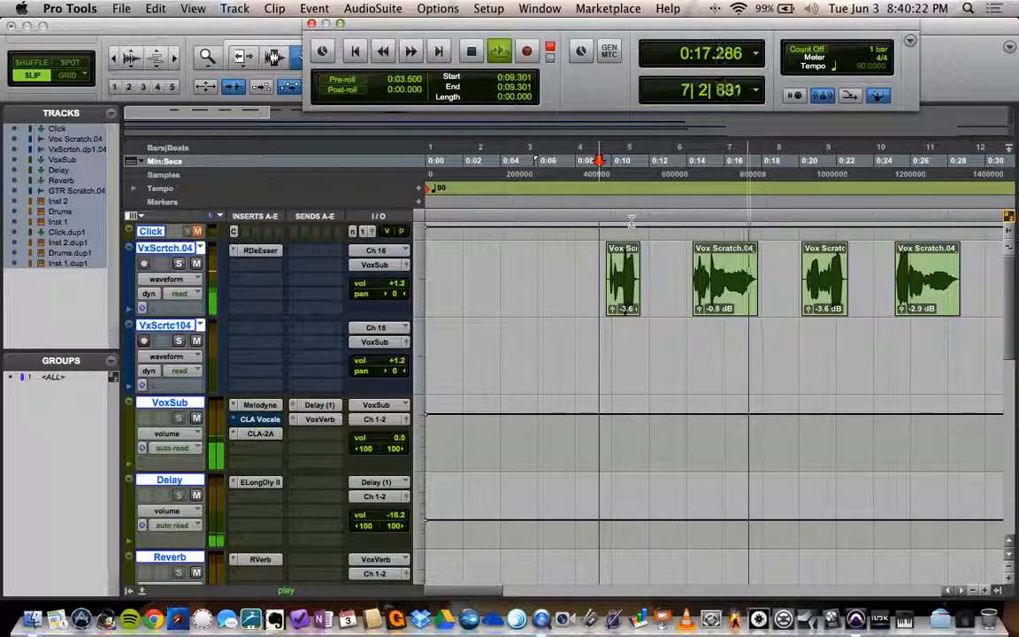
{"action": "key", "text": "space"}
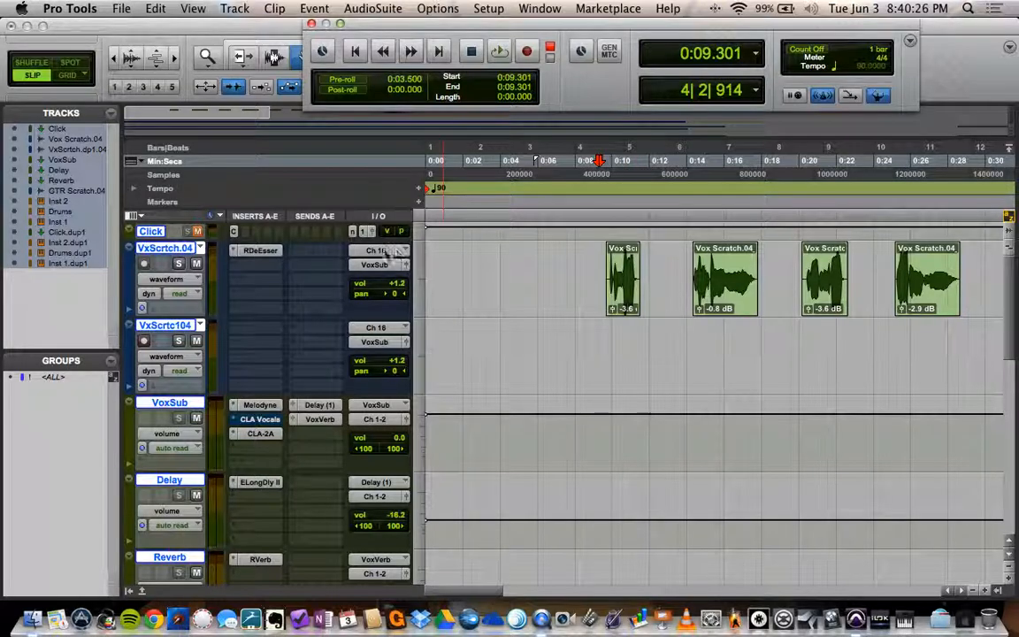
{"action": "left_click", "coordinate": [185, 250]}
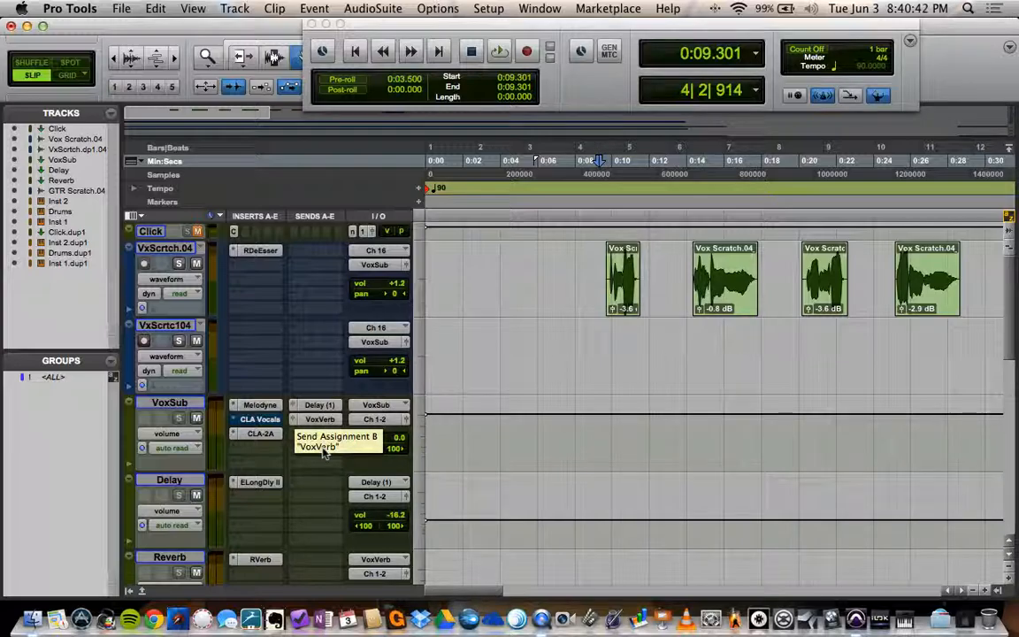
- Examine VoxSub's Delay (1) send settings and look over the Delay and Reverb return tracks
{"action": "scroll", "coordinate": [249, 499], "scroll_direction": "down", "scroll_amount": 3}
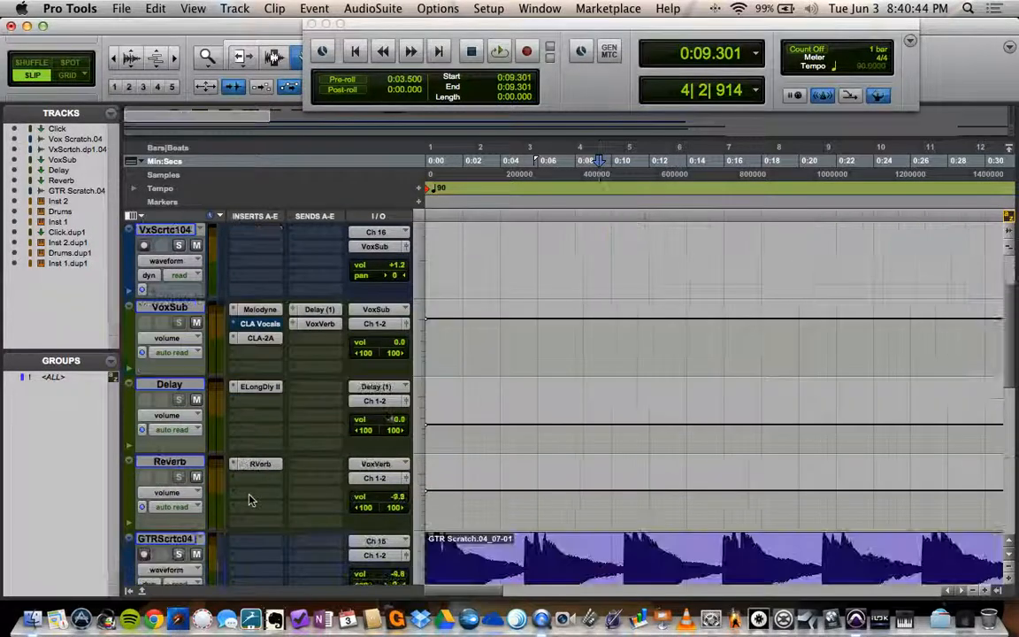
{"action": "scroll", "coordinate": [513, 455], "scroll_direction": "up", "scroll_amount": 3}
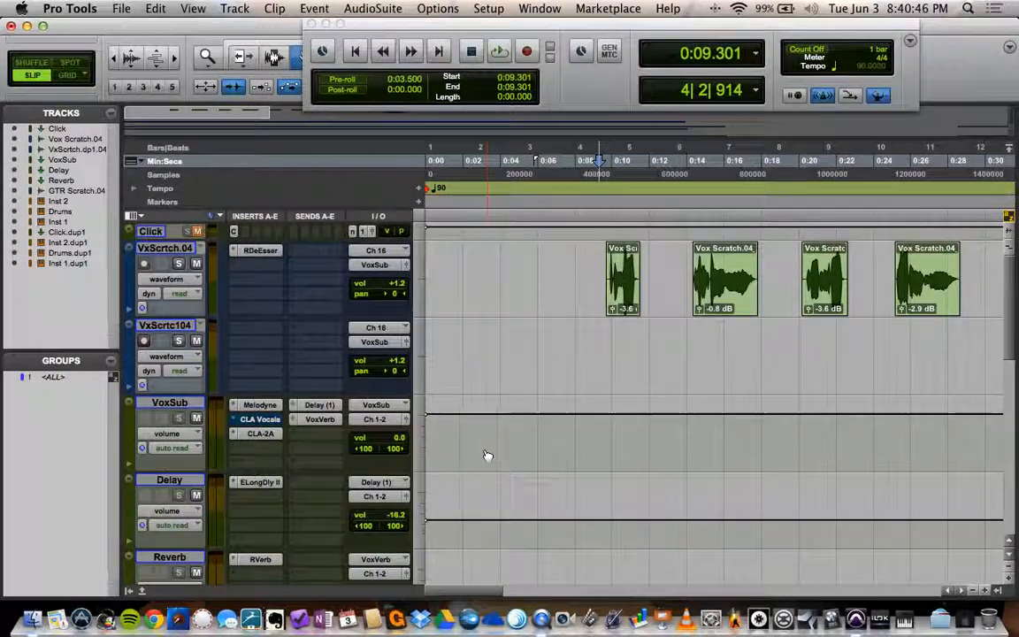
{"action": "left_click", "coordinate": [320, 405]}
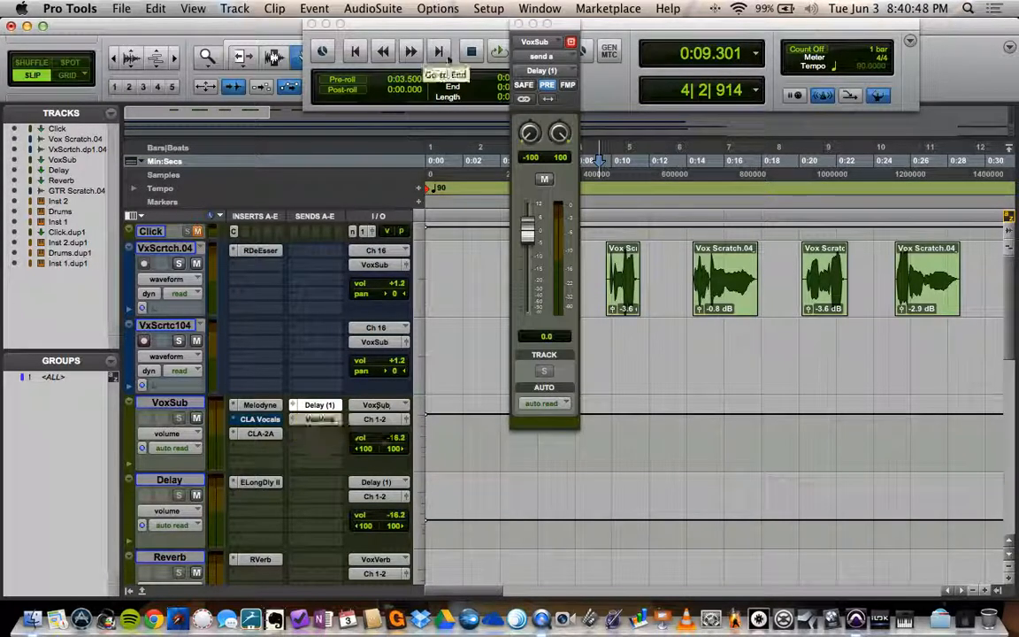
{"action": "left_click", "coordinate": [519, 24]}
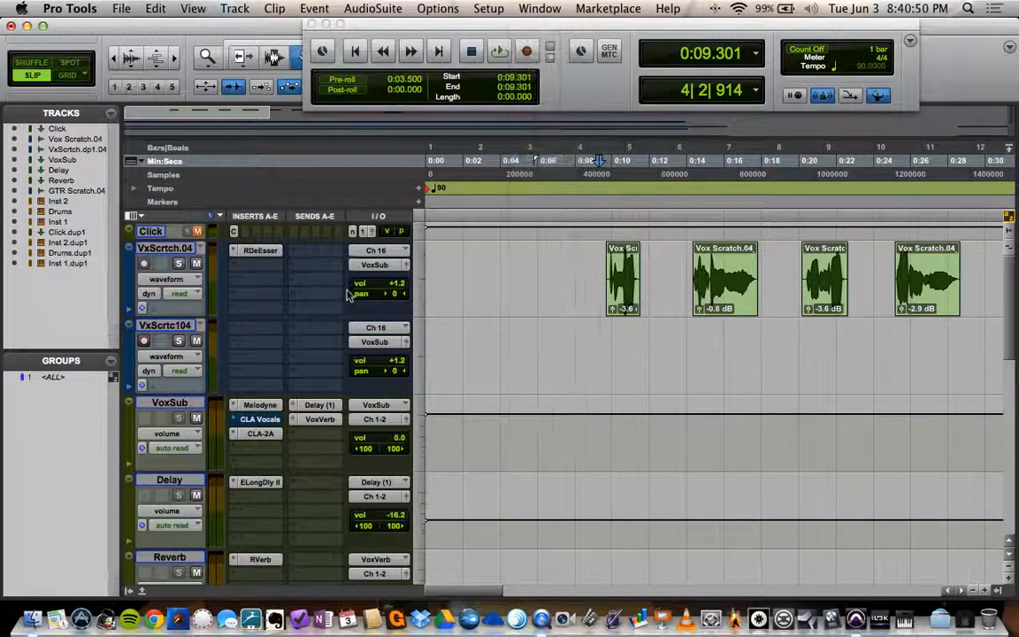
{"action": "scroll", "coordinate": [349, 296], "scroll_direction": "down", "scroll_amount": 5}
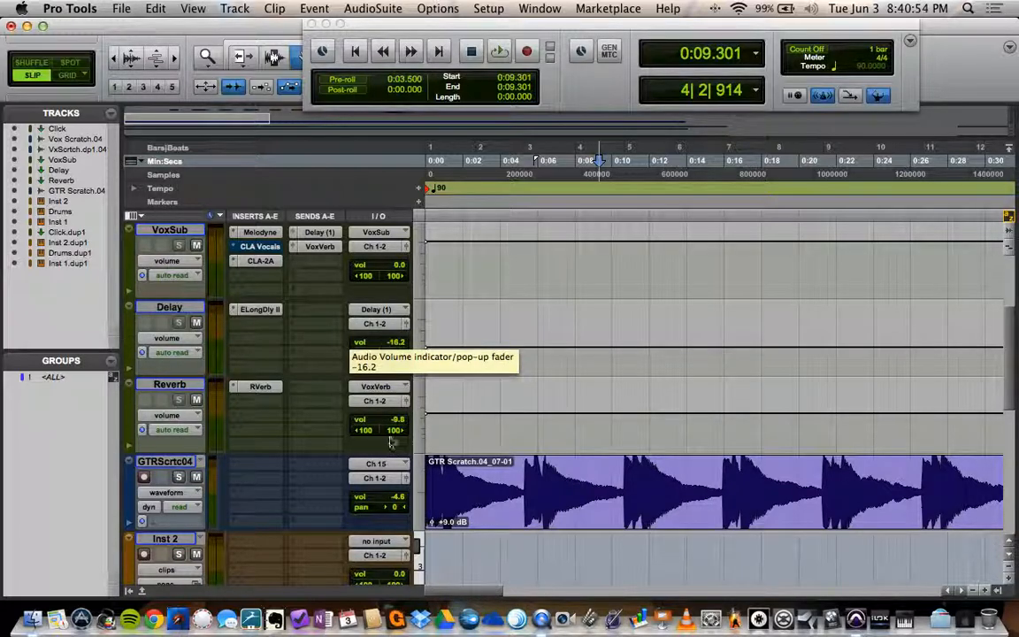
{"action": "scroll", "coordinate": [548, 398], "scroll_direction": "up", "scroll_amount": 5}
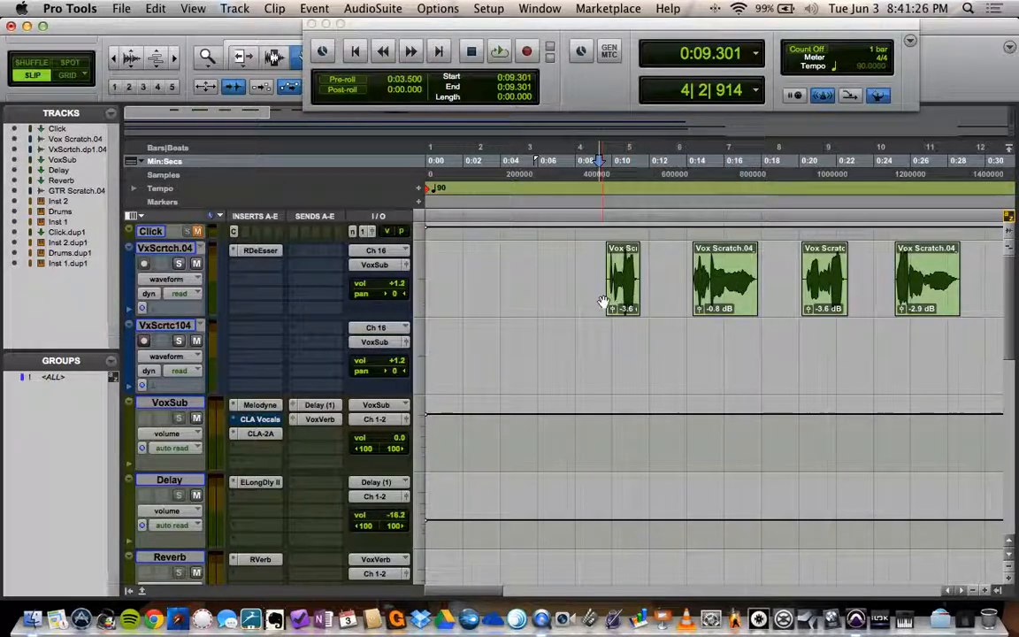
- Add one mono audio track below VxScrtch.04 and copy the second vocal clip onto it at 0:14.333
{"action": "left_click", "coordinate": [188, 249]}
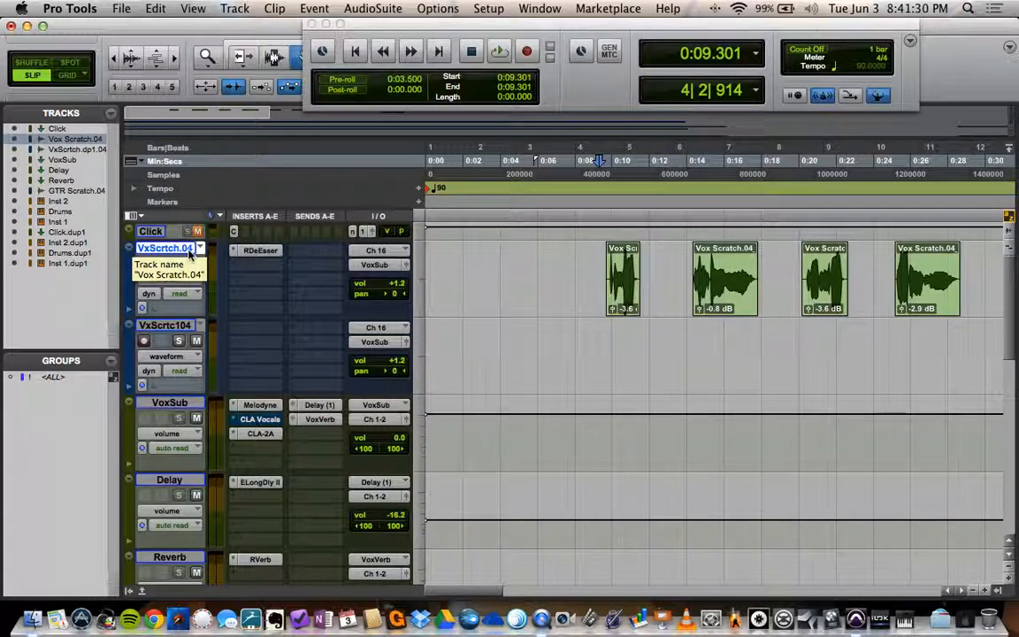
{"action": "key", "text": "super+shift+n"}
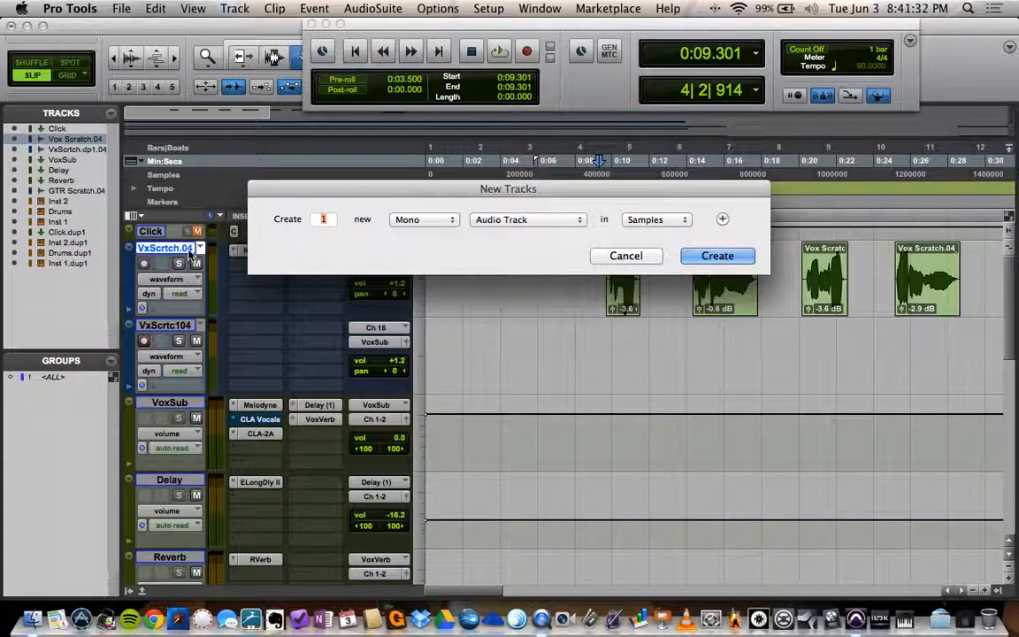
{"action": "left_click", "coordinate": [718, 255]}
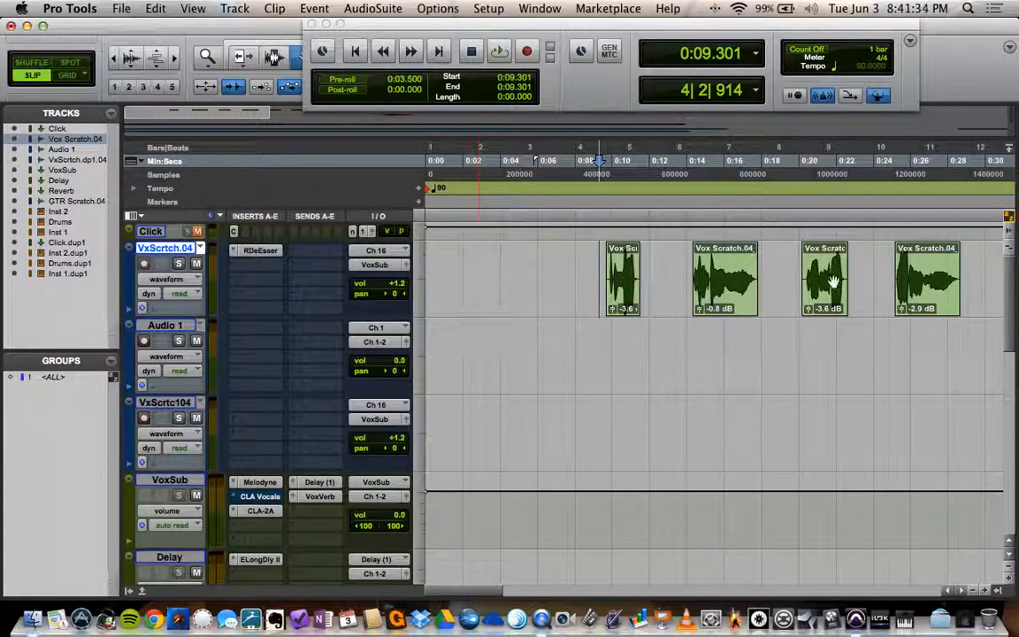
{"action": "left_click", "coordinate": [721, 308]}
{"action": "left_click_drag", "start_coordinate": [721, 308], "coordinate": [705, 364]}
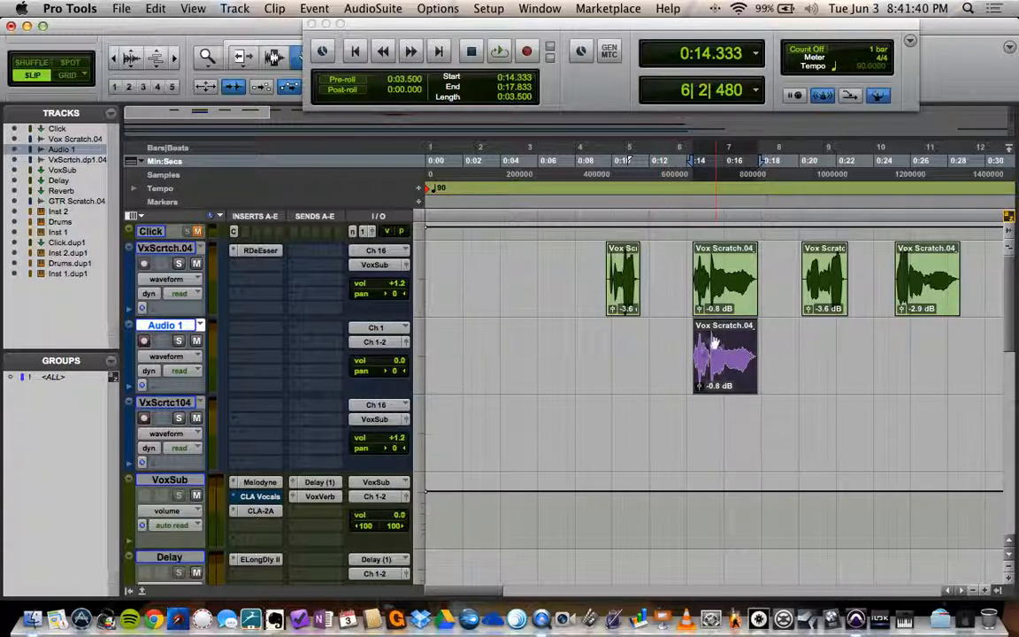
- Route the Audio 1 track's output to the deadbuss stereo bus
{"action": "left_click", "coordinate": [362, 347]}
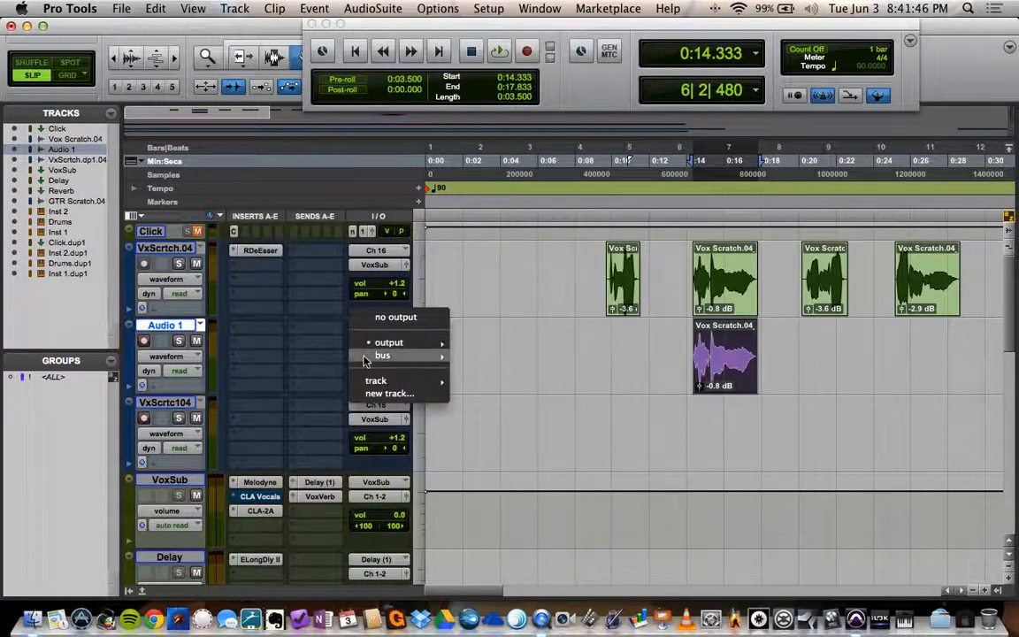
{"action": "mouse_move", "coordinate": [376, 355]}
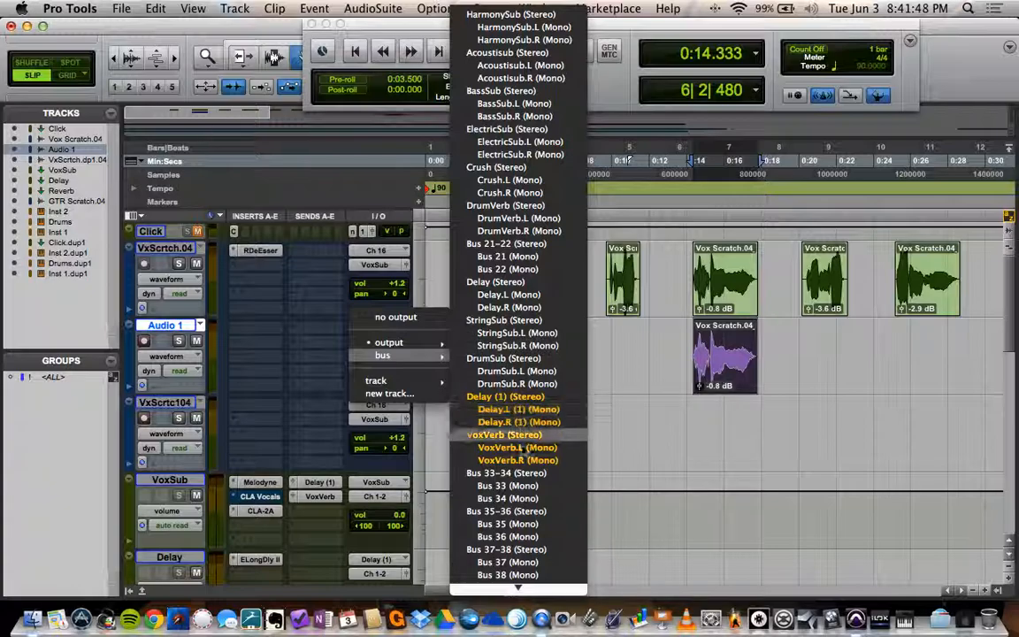
{"action": "scroll", "coordinate": [522, 484], "scroll_direction": "down", "scroll_amount": 15}
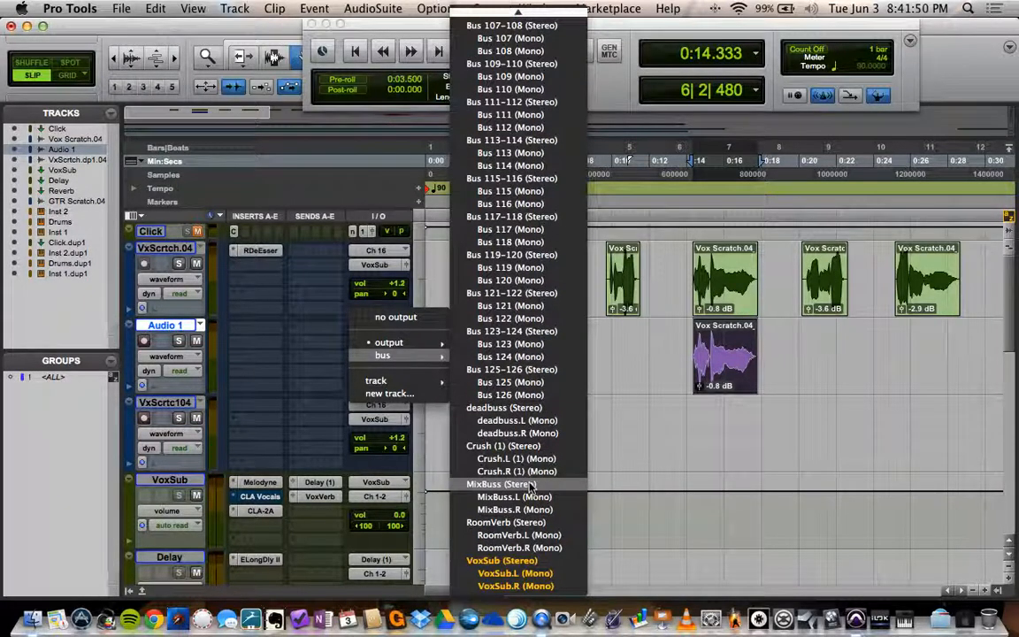
{"action": "left_click", "coordinate": [544, 409]}
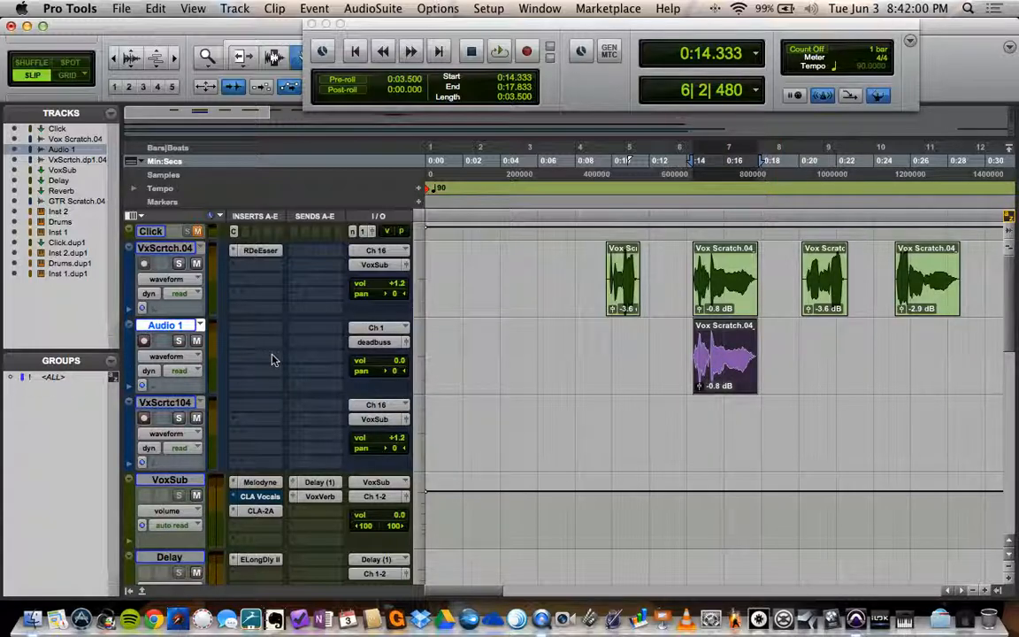
- Add a send on Audio 1 to the Delay (1) stereo bus and set its level to 0.0 dB
{"action": "left_click", "coordinate": [299, 342]}
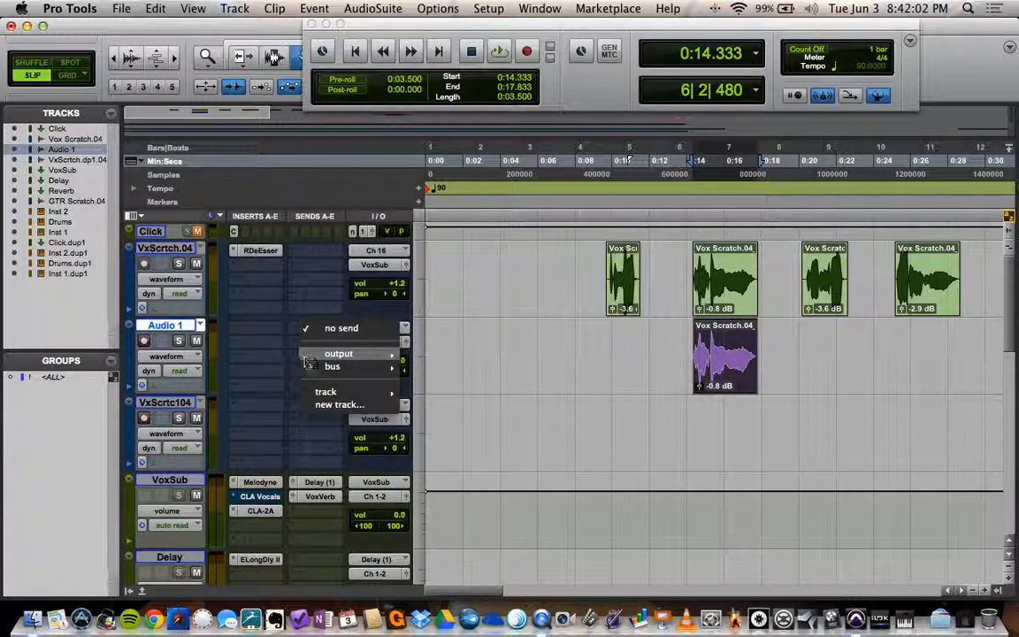
{"action": "mouse_move", "coordinate": [306, 367]}
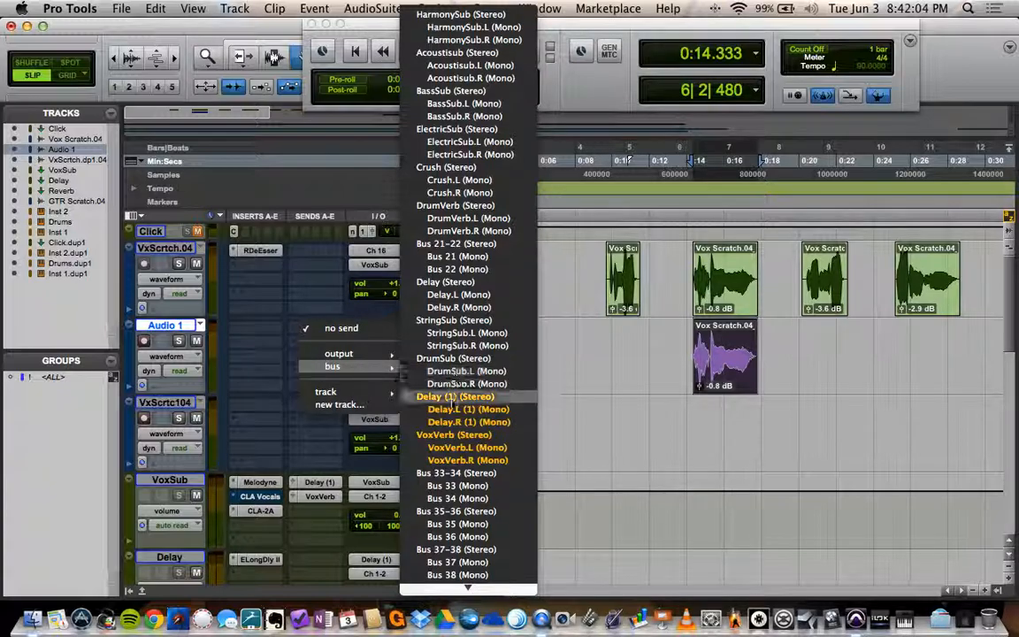
{"action": "left_click", "coordinate": [461, 400]}
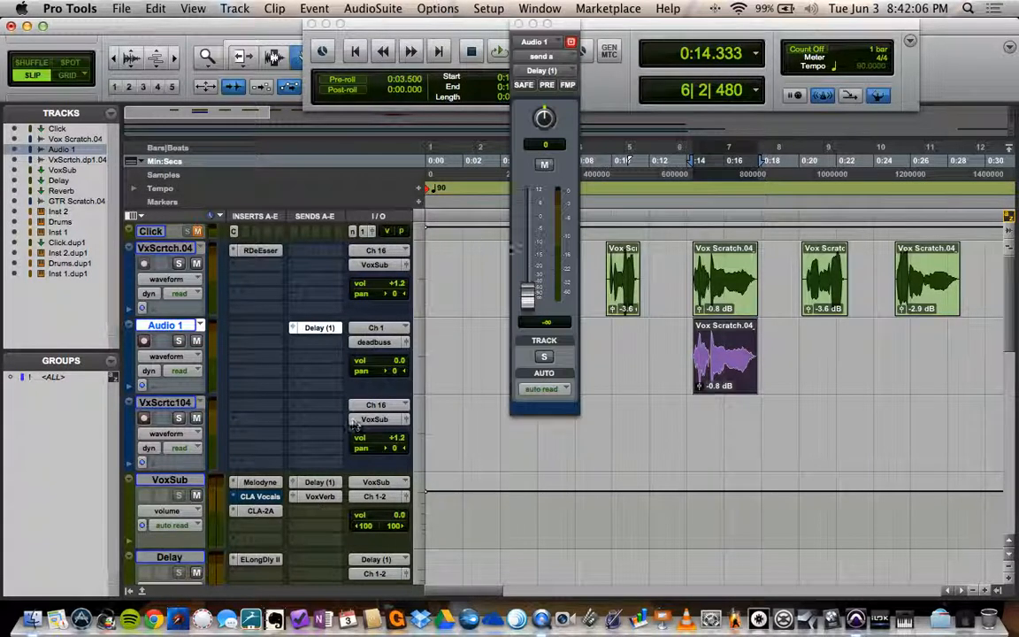
{"action": "left_click", "coordinate": [531, 299], "text": "alt"}
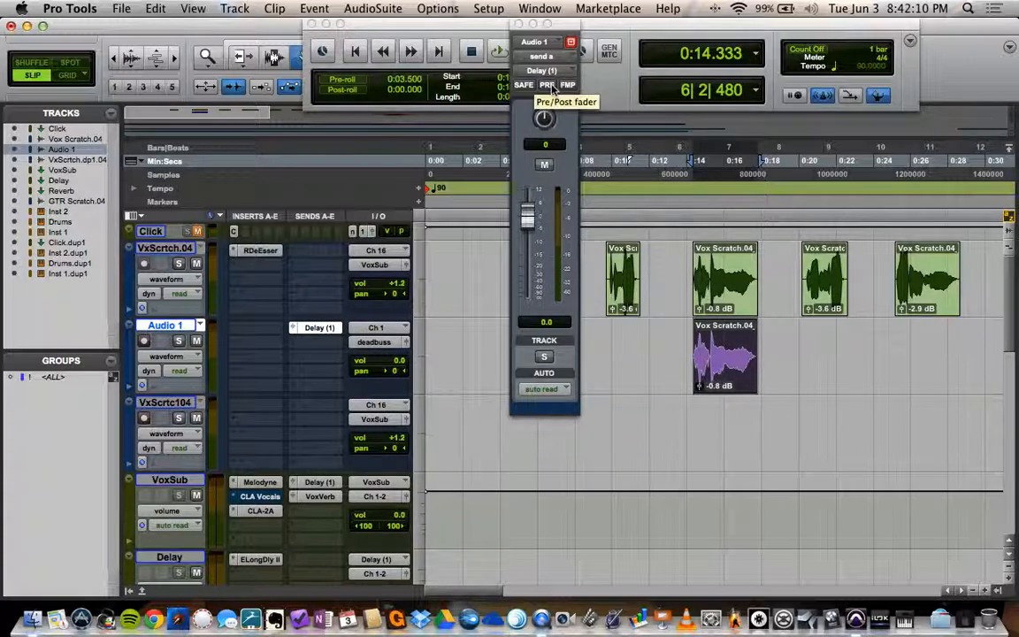
{"action": "left_click", "coordinate": [518, 23]}
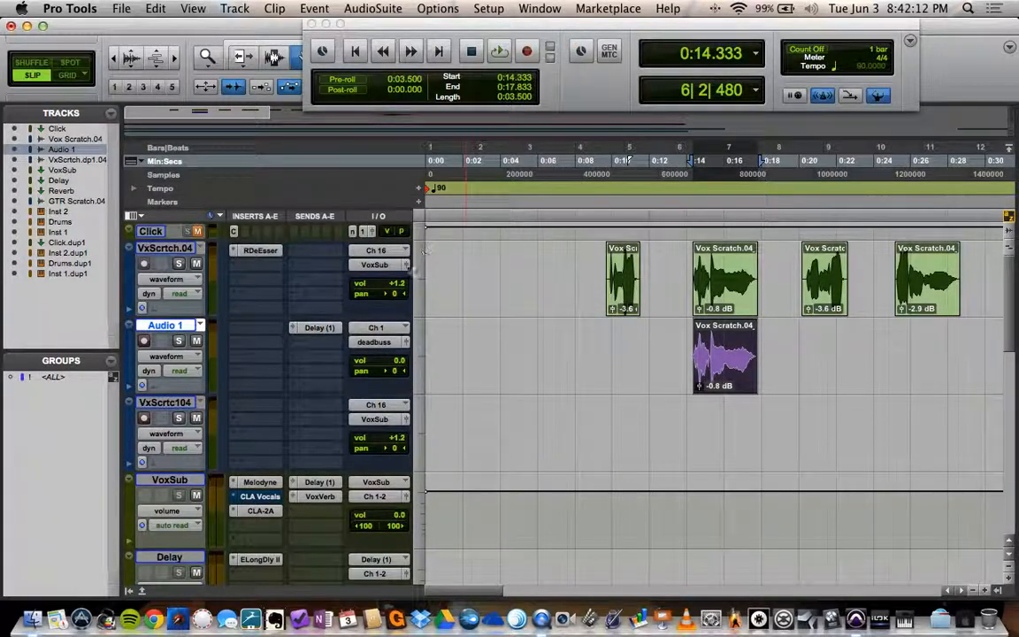
- Add a second send on Audio 1 to the VoxVerb stereo bus and set its level to 0.0 dB
{"action": "left_click", "coordinate": [297, 343]}
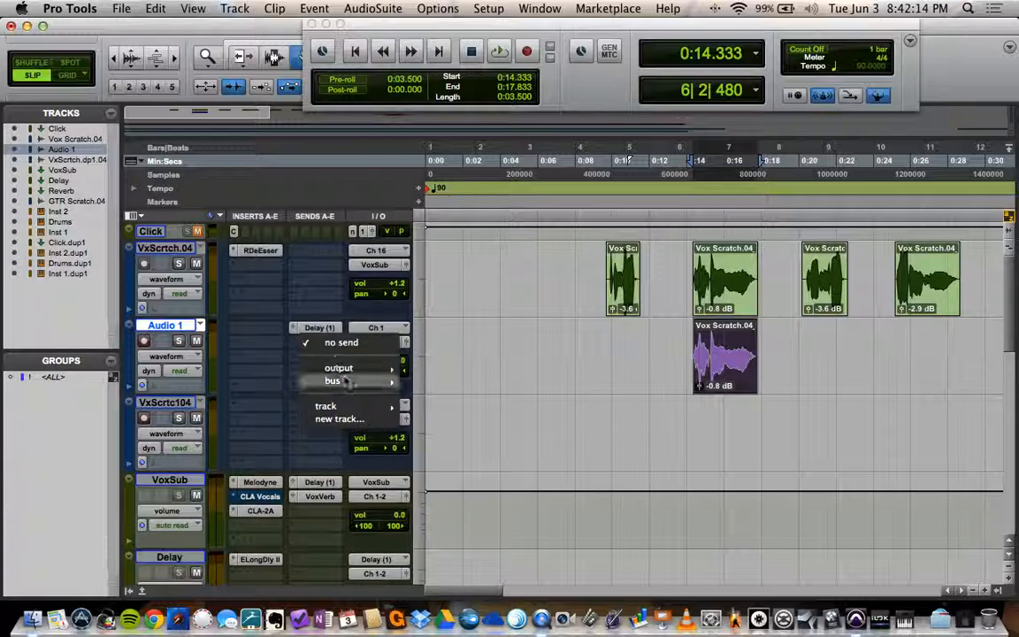
{"action": "mouse_move", "coordinate": [354, 381]}
{"action": "left_click", "coordinate": [454, 434]}
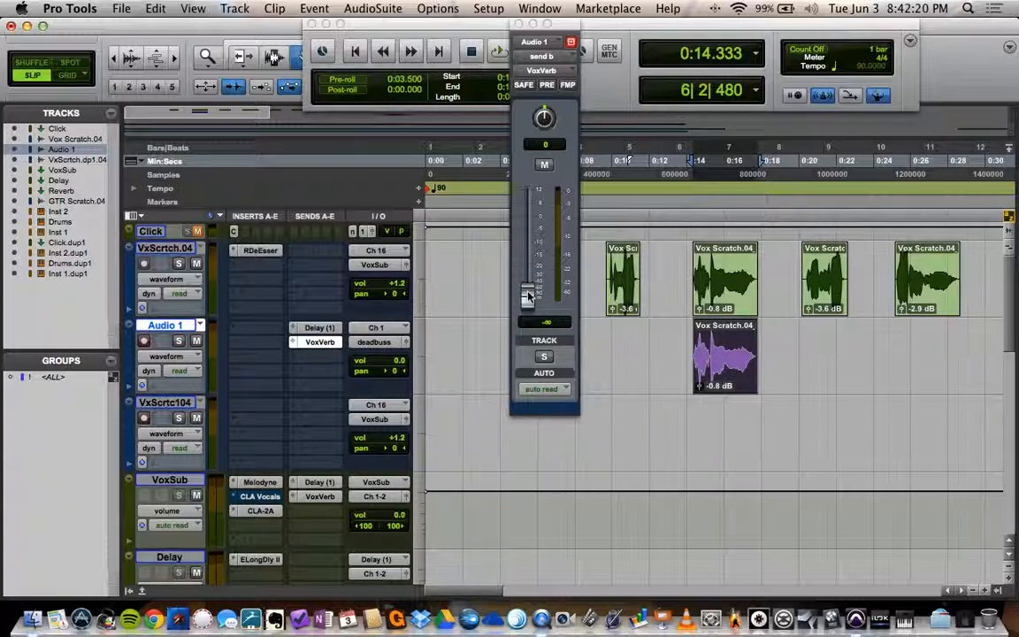
{"action": "left_click_drag", "start_coordinate": [528, 296], "coordinate": [528, 215]}
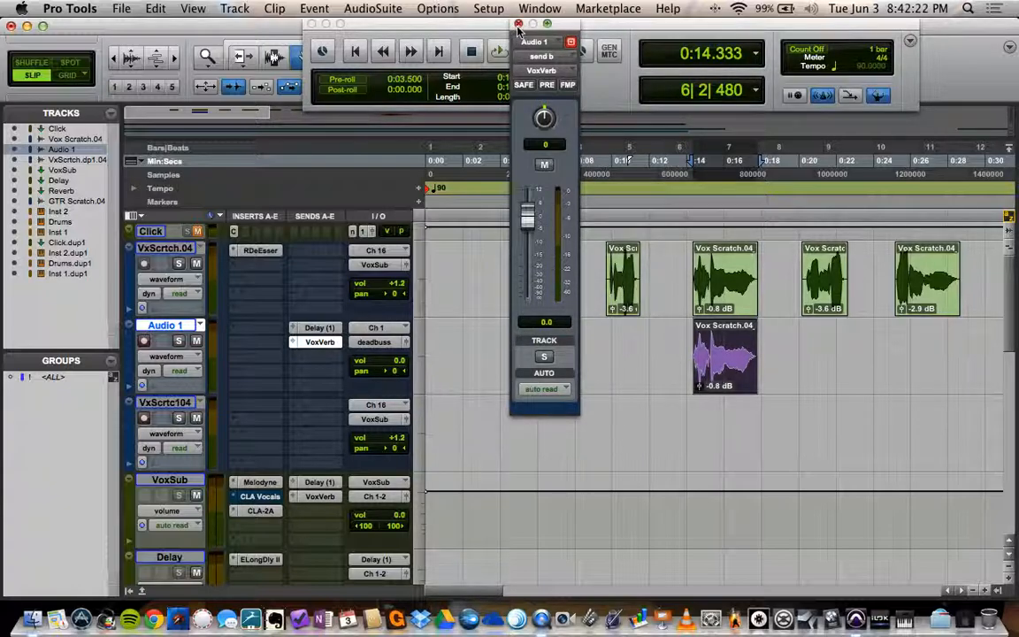
{"action": "left_click", "coordinate": [570, 42]}
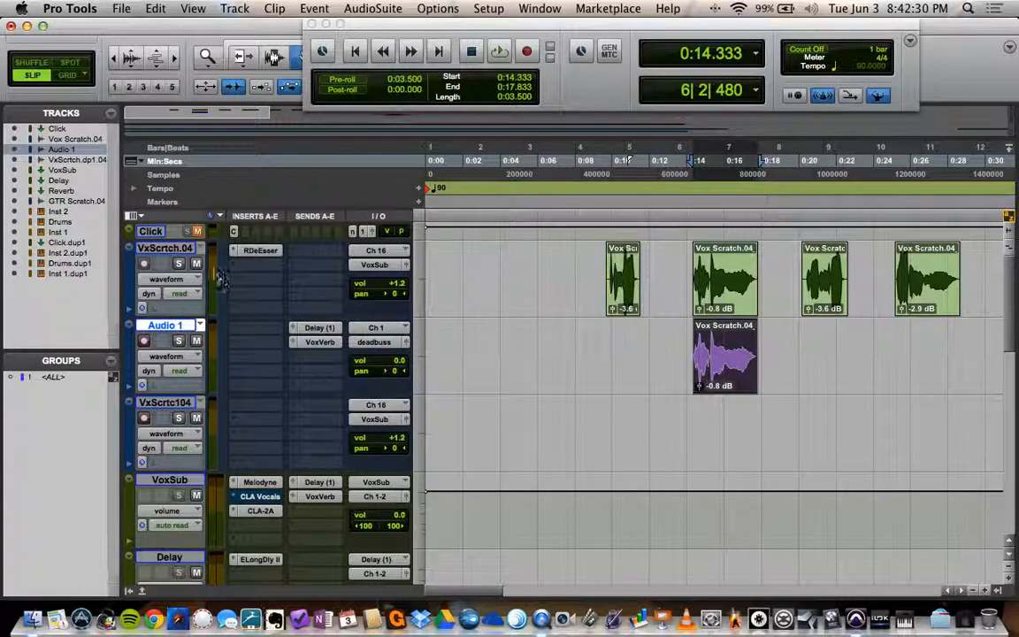
- Mute the VxScrtch.04 vocal track and the GTRScrtc04 guitar track
{"action": "left_click", "coordinate": [197, 263]}
{"action": "scroll", "coordinate": [275, 381], "scroll_direction": "down", "scroll_amount": 15}
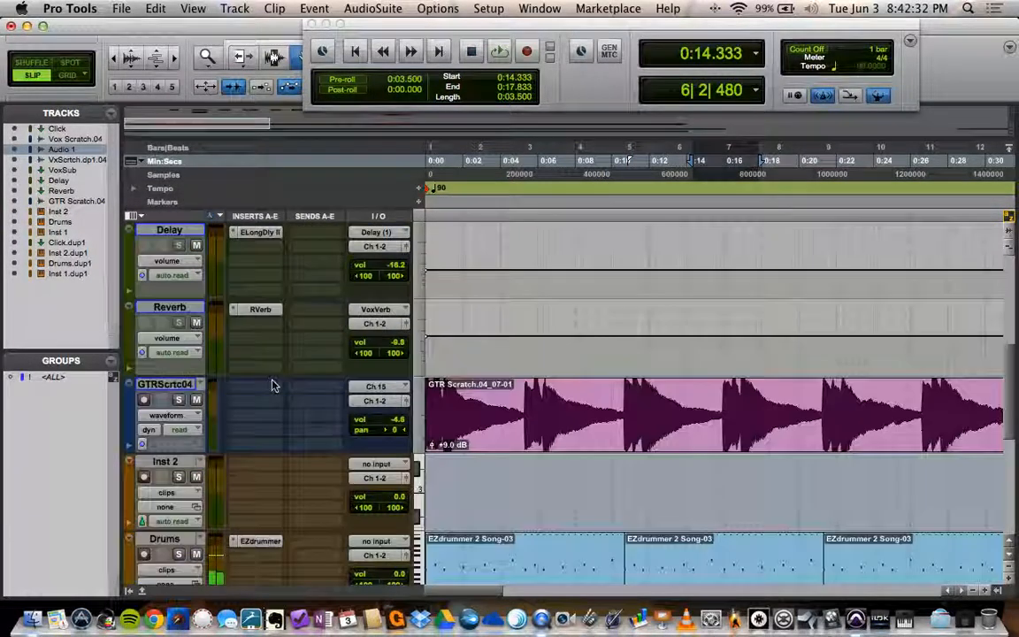
{"action": "scroll", "coordinate": [273, 386], "scroll_direction": "up", "scroll_amount": 4}
{"action": "left_click", "coordinate": [196, 322]}
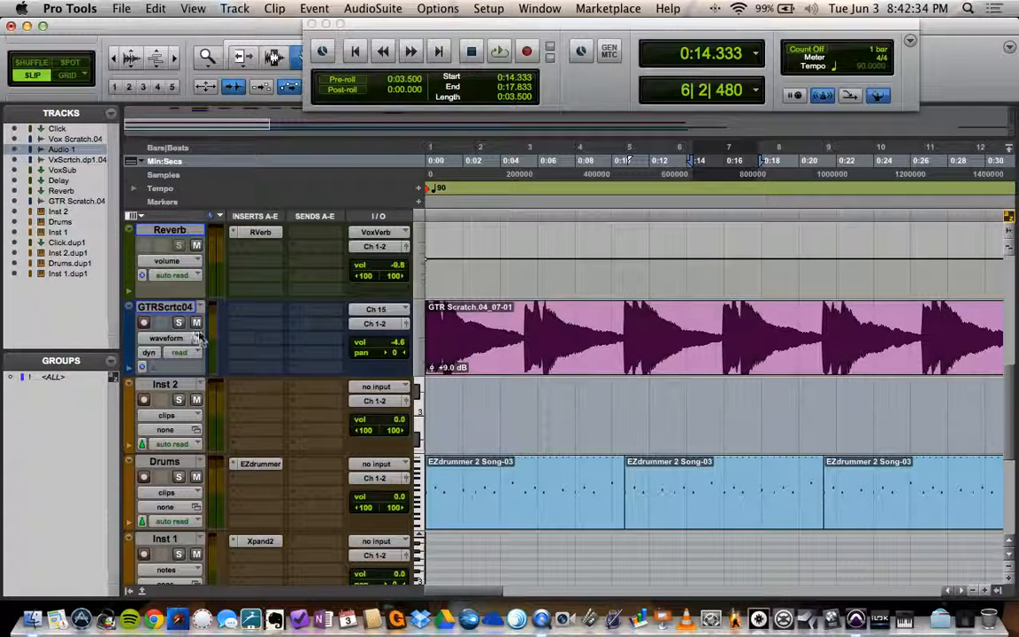
{"action": "scroll", "coordinate": [626, 466], "scroll_direction": "up", "scroll_amount": 10}
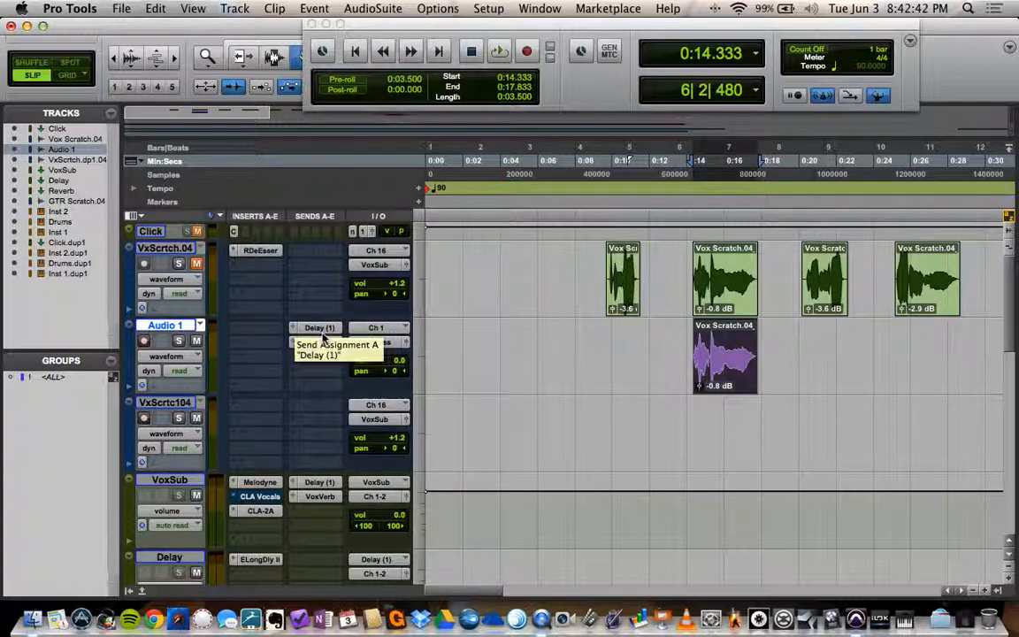
- Solo the Audio 1 track and mute the VoxSub track to isolate the effect sends
{"action": "left_click", "coordinate": [178, 340]}
{"action": "scroll", "coordinate": [379, 367], "scroll_direction": "down", "scroll_amount": 3}
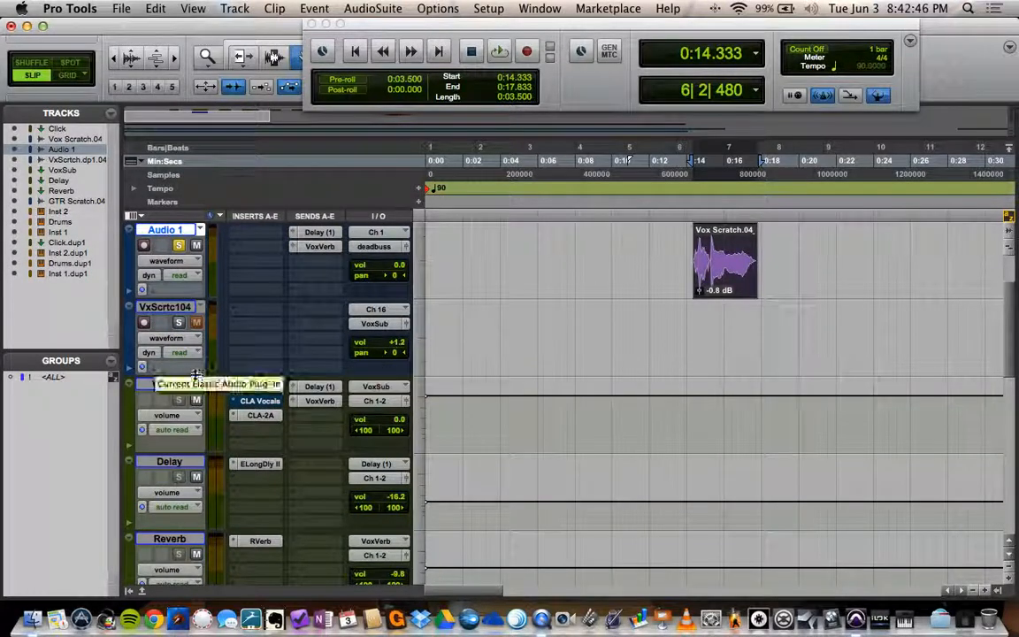
{"action": "scroll", "coordinate": [243, 381], "scroll_direction": "up", "scroll_amount": 3}
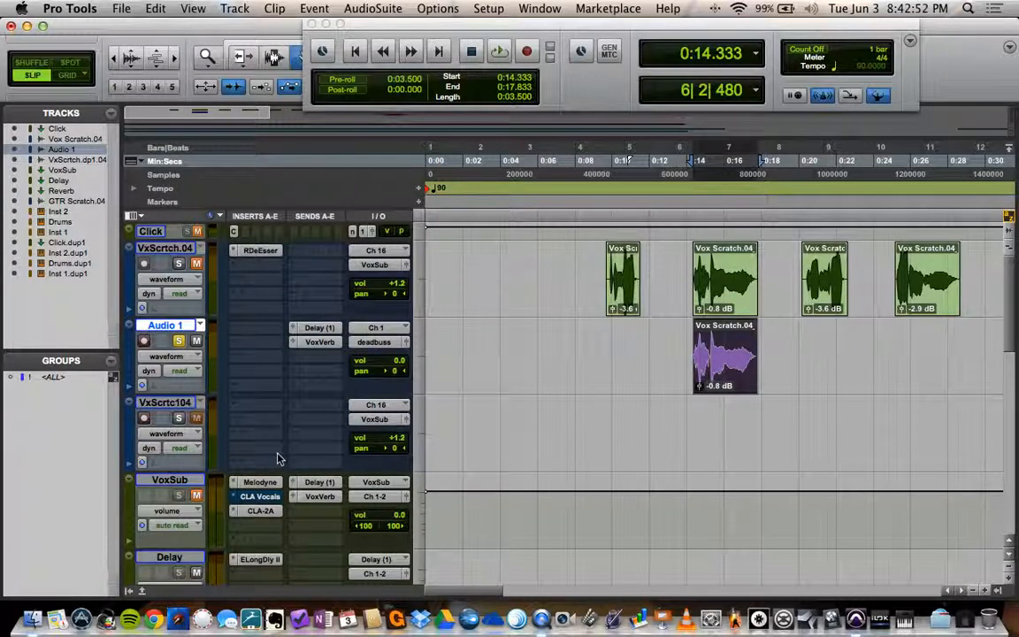
{"action": "scroll", "coordinate": [277, 458], "scroll_direction": "down", "scroll_amount": 4}
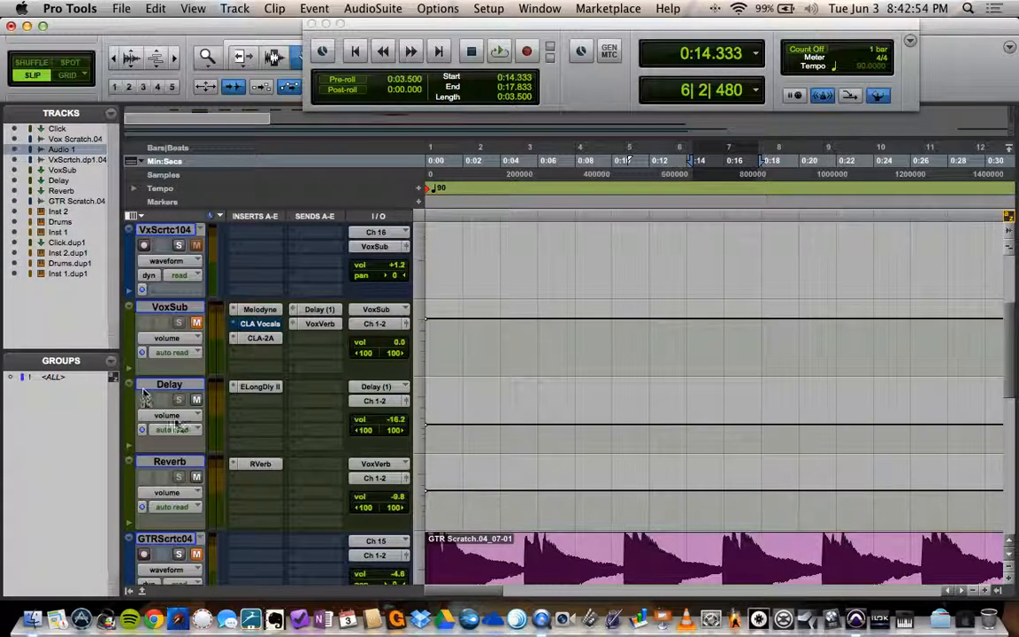
{"action": "scroll", "coordinate": [146, 398], "scroll_direction": "up", "scroll_amount": 2}
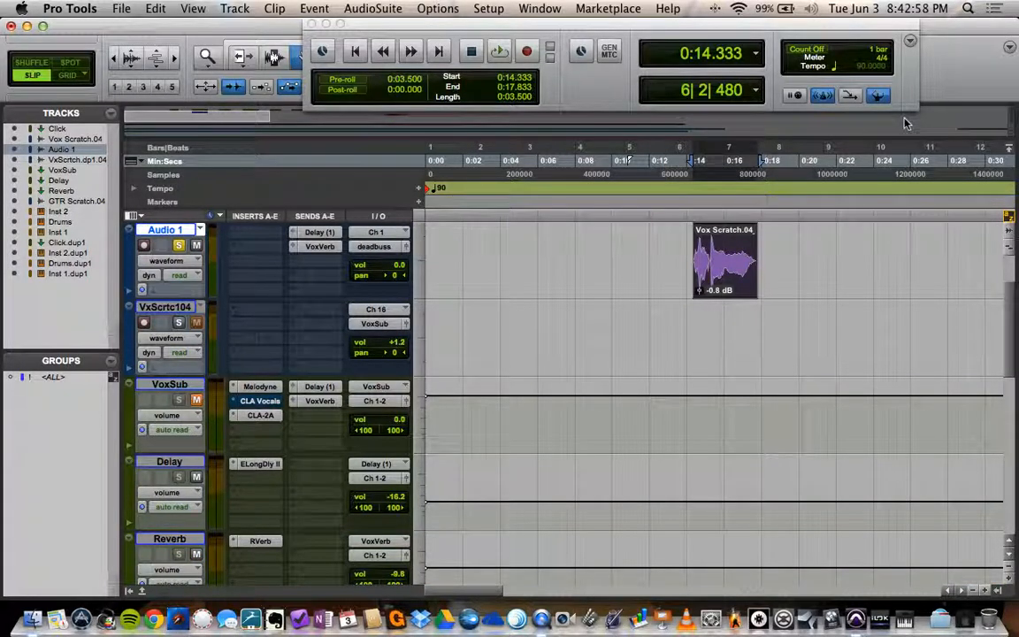
- Play the selected phrase on Audio 1 to hear only its delay and reverb
{"action": "key", "text": "space"}
{"action": "scroll", "coordinate": [778, 396], "scroll_direction": "up", "scroll_amount": 2}
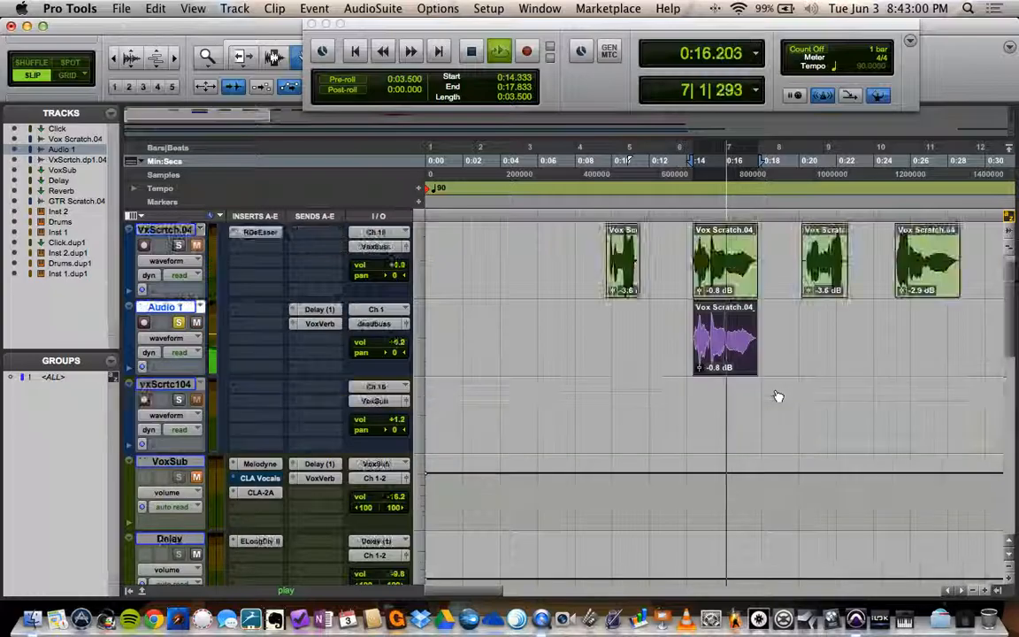
{"action": "scroll", "coordinate": [777, 396], "scroll_direction": "up", "scroll_amount": 1}
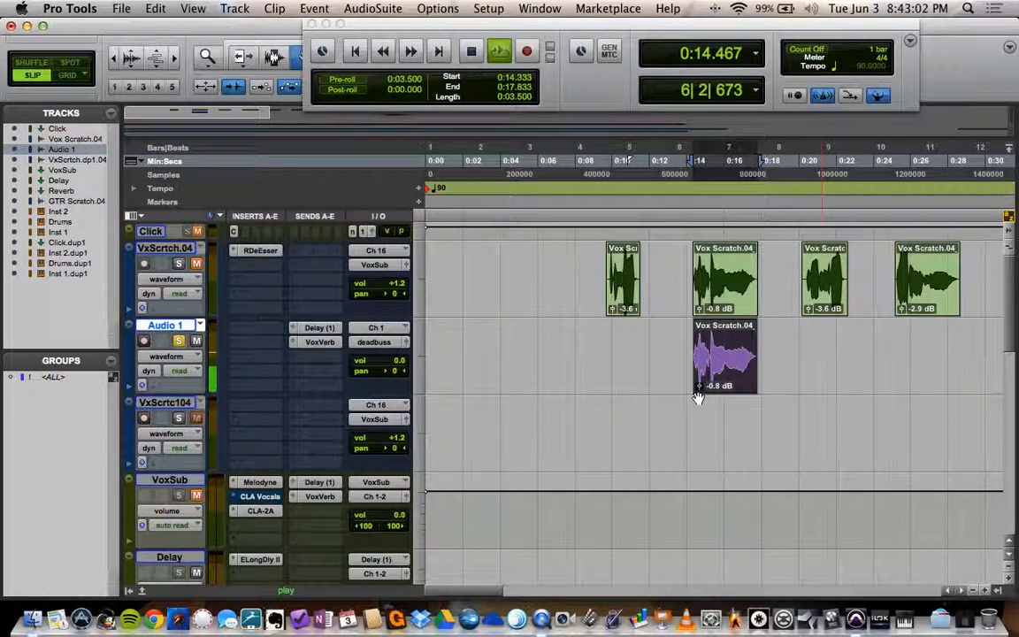
- Stop playback and raise the Delay track's volume to -8.8 and the Reverb track's volume to -6.7
{"action": "key", "text": "space"}
{"action": "scroll", "coordinate": [655, 400], "scroll_direction": "down", "scroll_amount": 3}
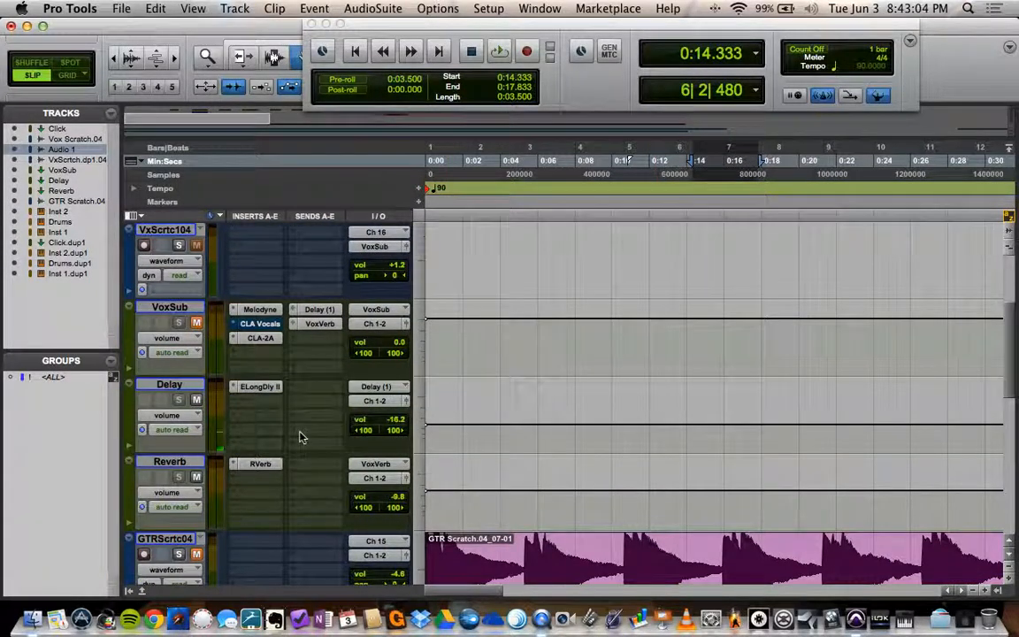
{"action": "left_click_drag", "start_coordinate": [396, 427], "coordinate": [394, 407]}
{"action": "left_click", "coordinate": [392, 498]}
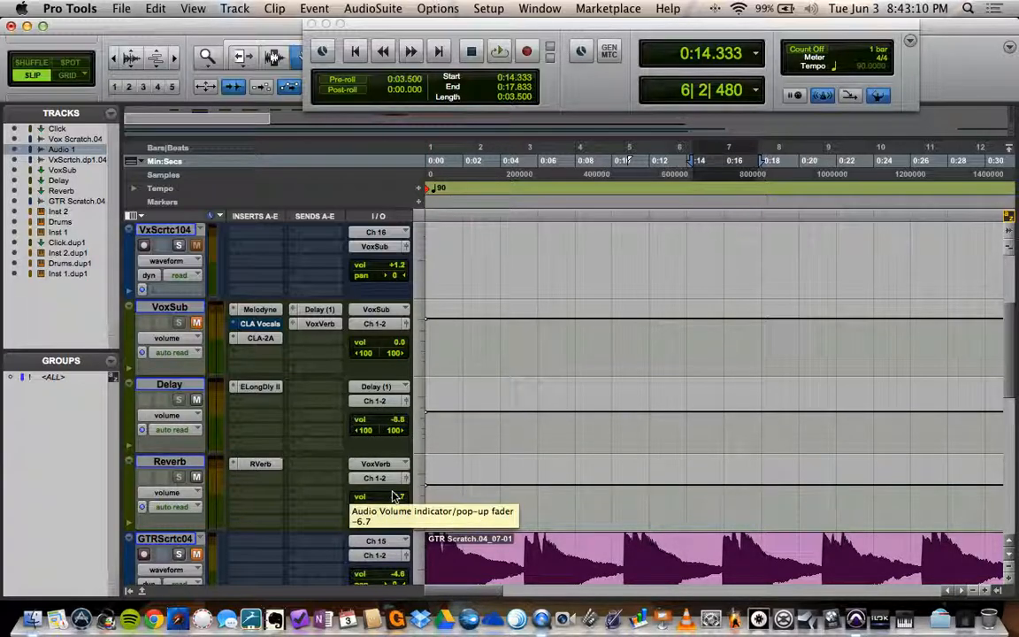
- Play the soloed Audio 1 phrase to hear the louder delay and reverb returns
{"action": "key", "text": "space"}
{"action": "scroll", "coordinate": [656, 447], "scroll_direction": "up", "scroll_amount": 4}
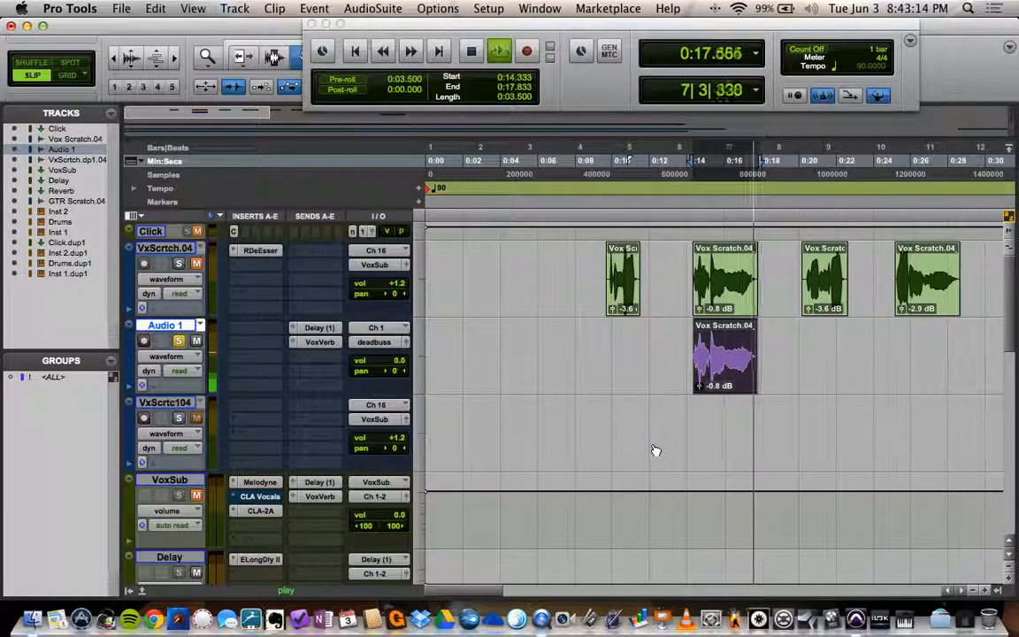
{"action": "key", "text": "space"}
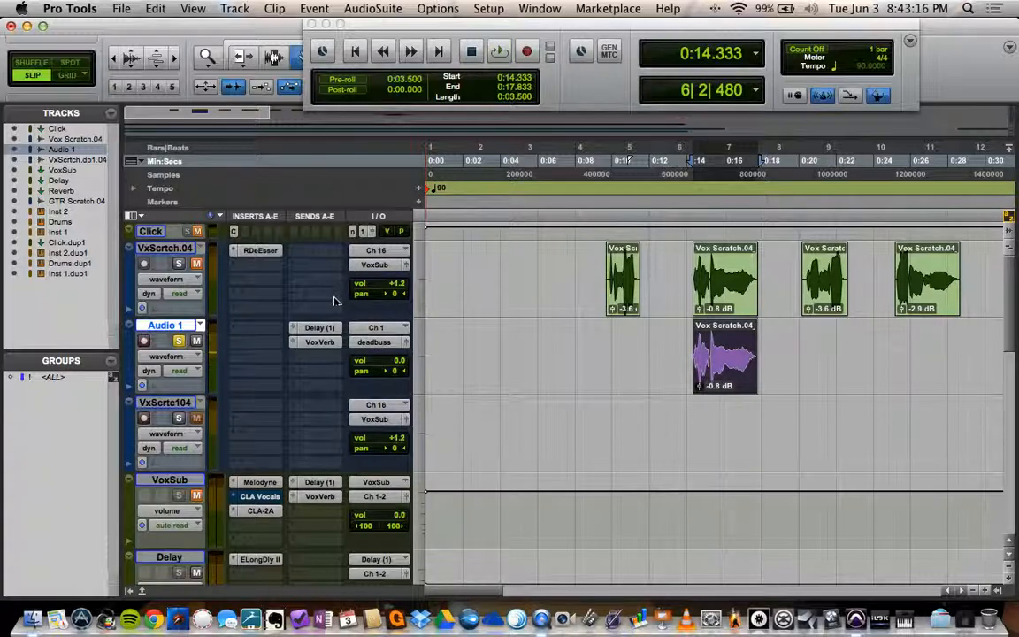
- Inspect the Delay (1) and VoxVerb send settings on the VoxSub track
{"action": "left_click", "coordinate": [317, 483]}
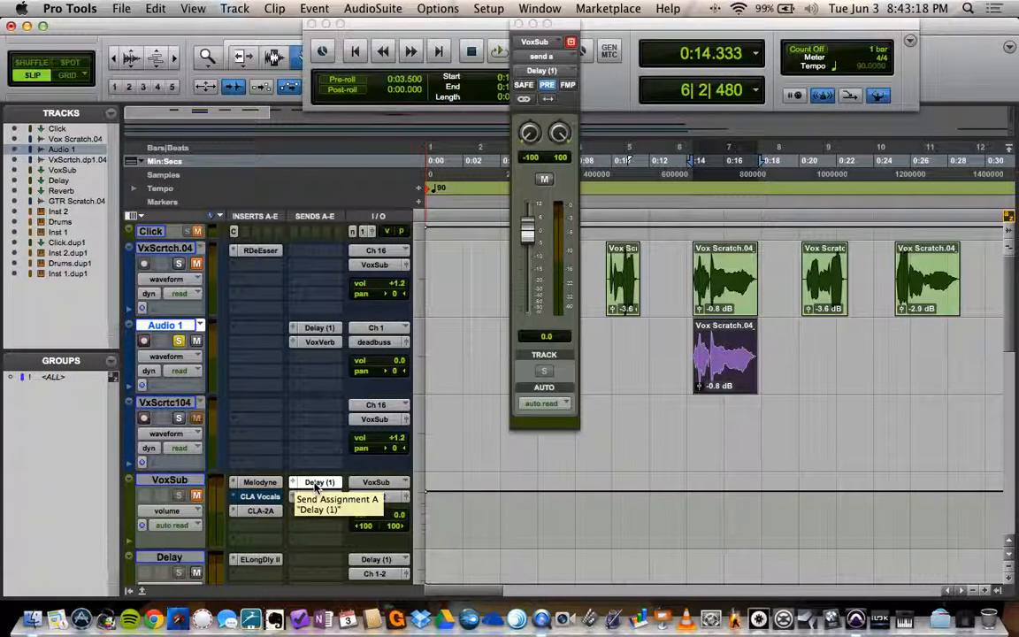
{"action": "left_click", "coordinate": [320, 497]}
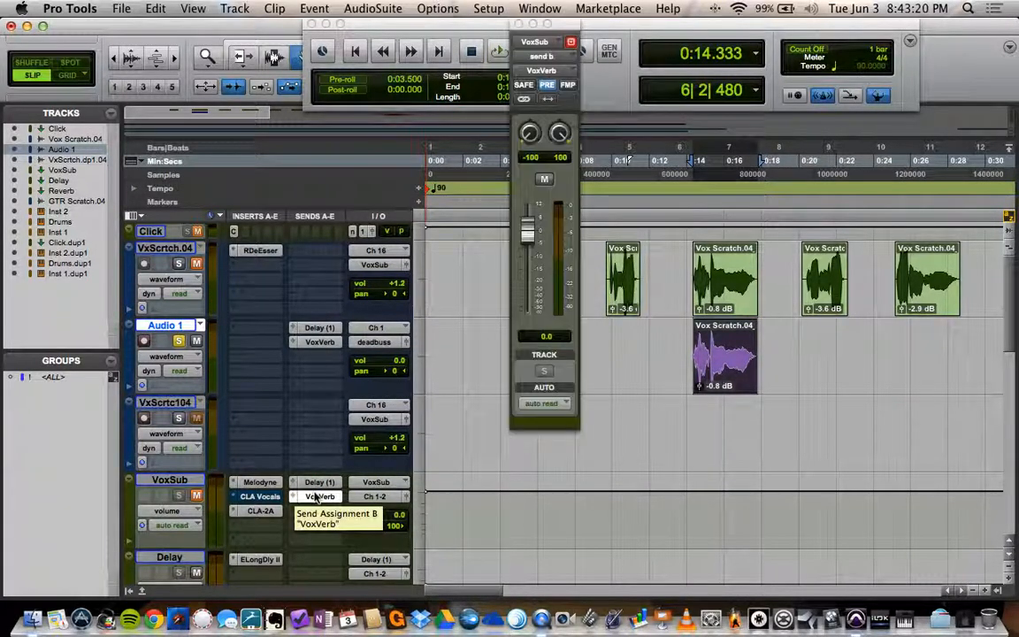
{"action": "left_click", "coordinate": [317, 497]}
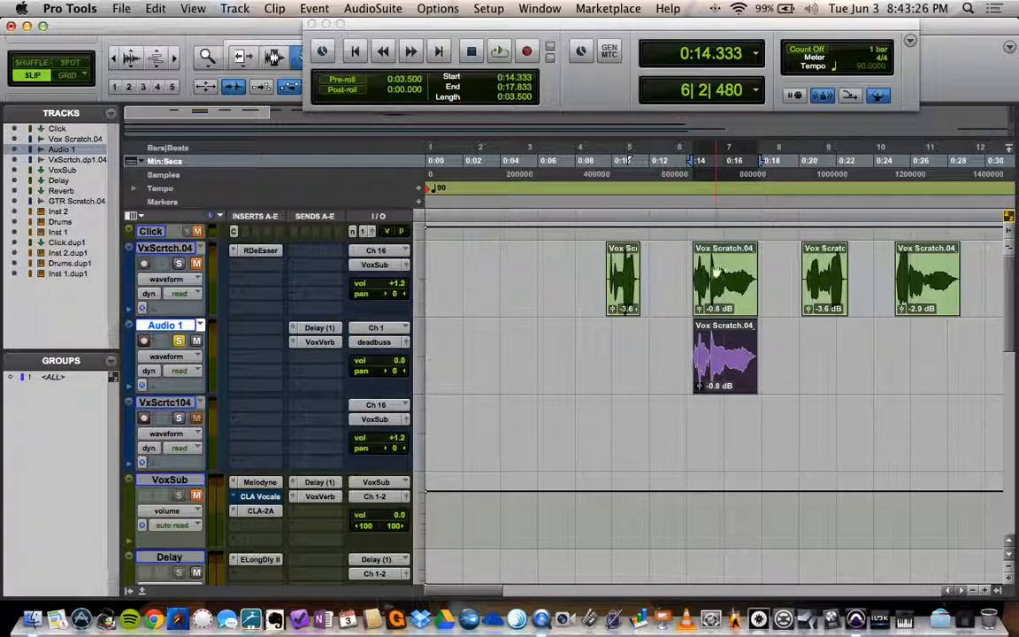
- Display the volume automation of the Audio 1 track over the start of the vocal phrase
{"action": "left_click", "coordinate": [166, 356]}
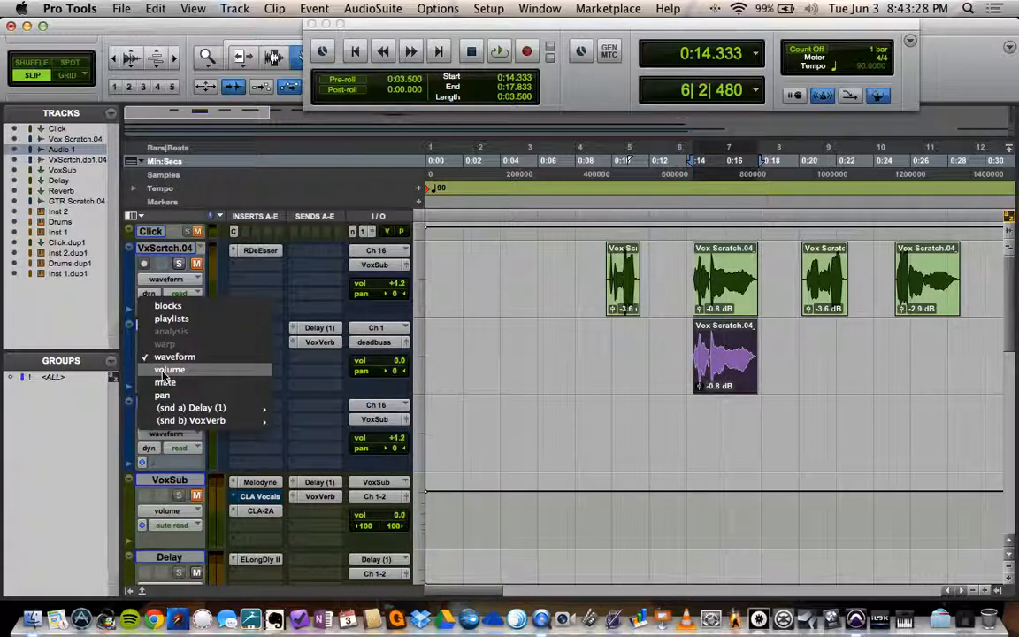
{"action": "left_click", "coordinate": [168, 369]}
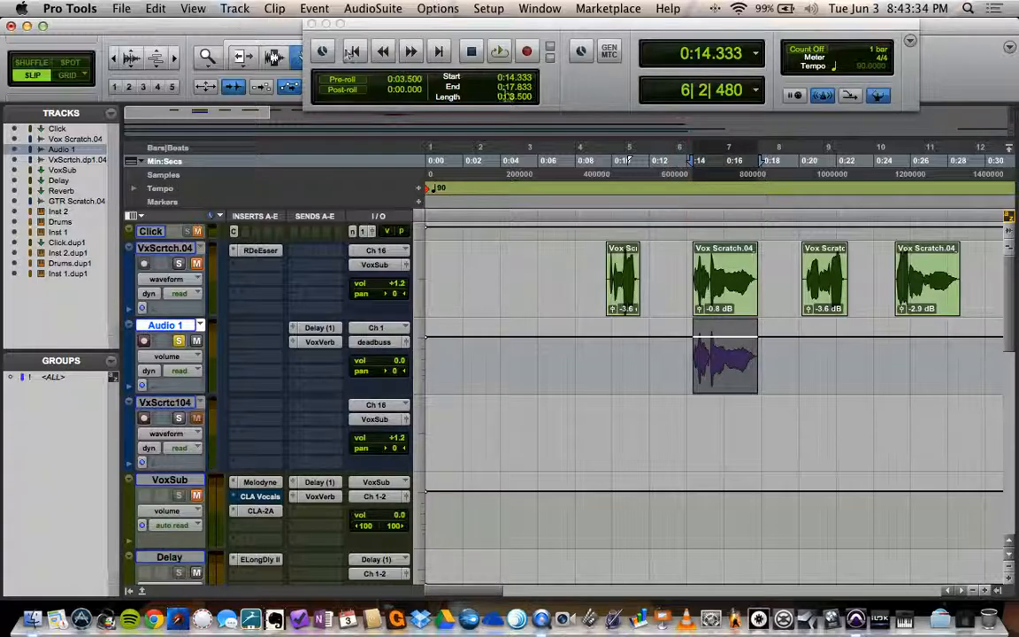
{"action": "key", "text": "t"}
{"action": "key", "text": "t"}
{"action": "key", "text": "t"}
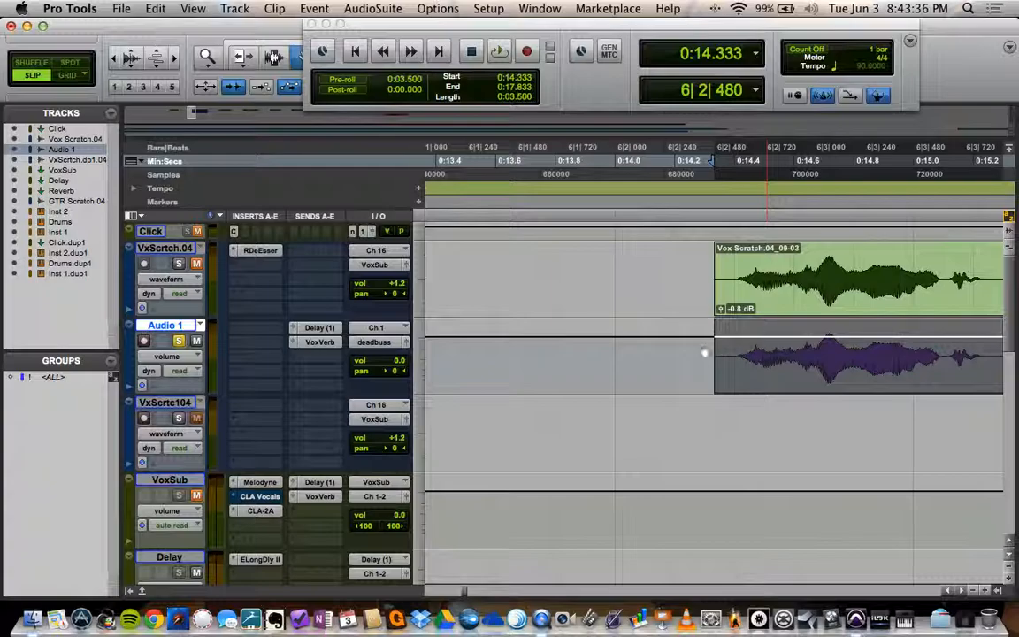
{"action": "key", "text": "t"}
{"action": "scroll", "coordinate": [792, 350], "scroll_direction": "left", "scroll_amount": 3}
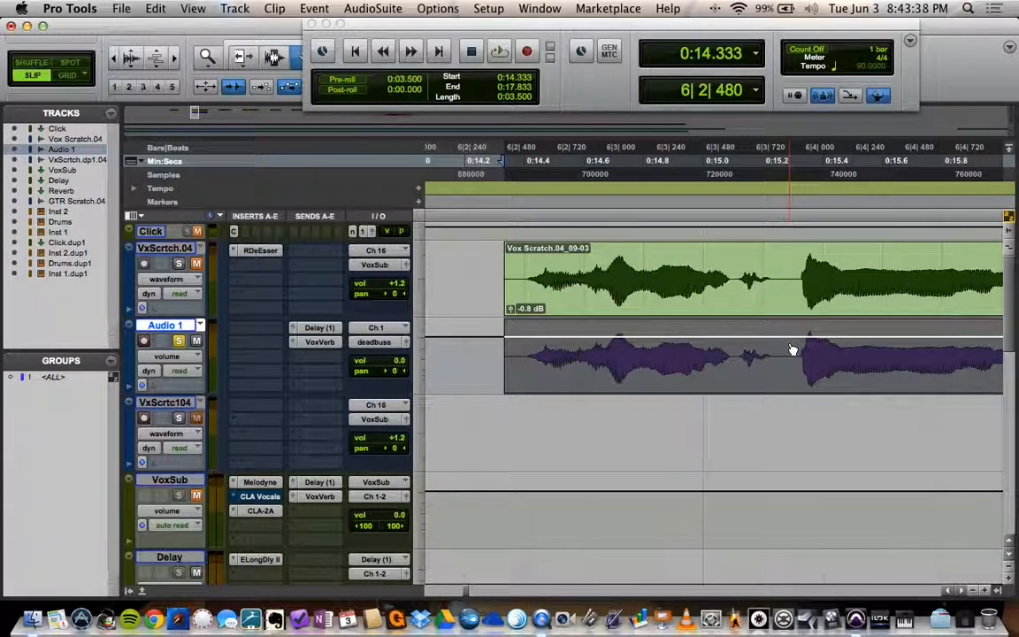
- Shape three V-shaped volume automation dips in the Audio 1 clip at about 0:14.4, 0:14.6 and 0:15.3
{"action": "left_click", "coordinate": [534, 339]}
{"action": "left_click_drag", "start_coordinate": [564, 340], "coordinate": [546, 352]}
{"action": "left_click_drag", "start_coordinate": [547, 359], "coordinate": [597, 354]}
{"action": "left_click", "coordinate": [587, 339]}
{"action": "left_click", "coordinate": [606, 339]}
{"action": "left_click_drag", "start_coordinate": [812, 338], "coordinate": [806, 363]}
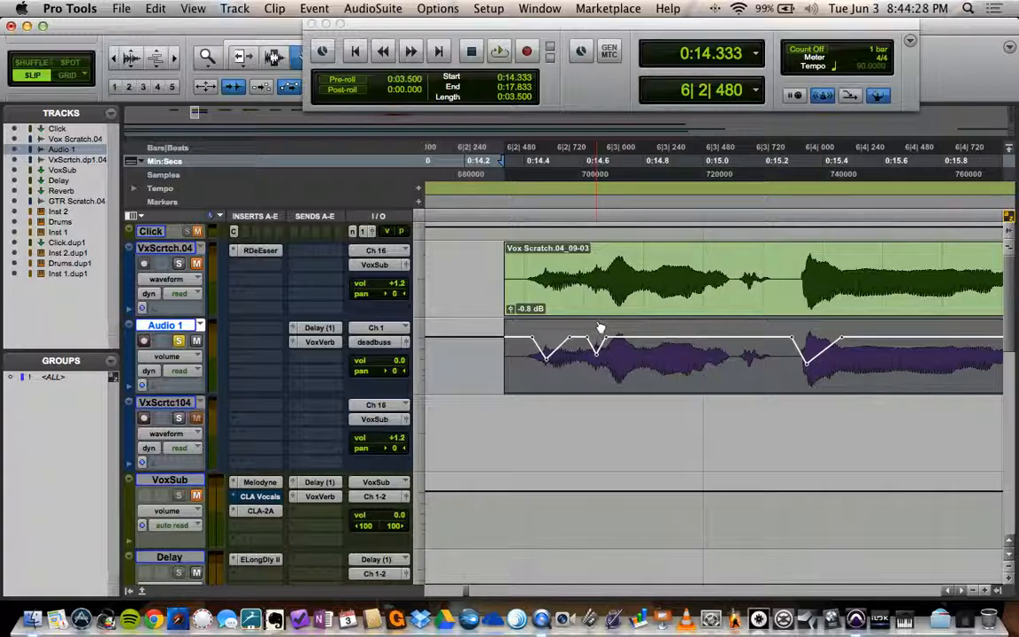
{"action": "left_click_drag", "start_coordinate": [597, 355], "coordinate": [598, 361]}
- Play back the automated phrase and add a slightly lowered volume breakpoint on Audio 1 at about 0:14.7
{"action": "key", "text": "space"}
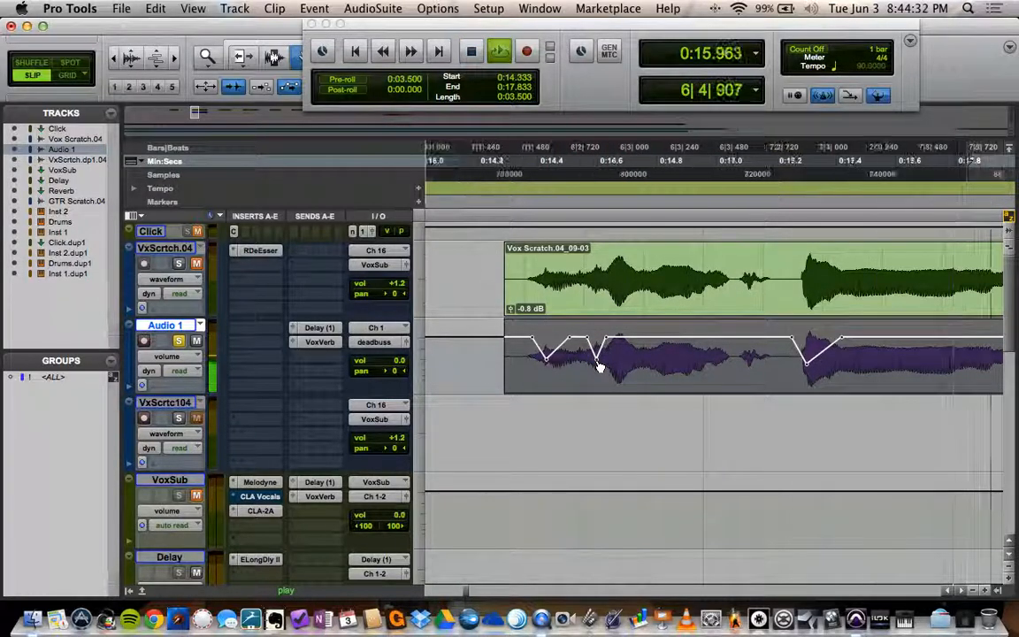
{"action": "key", "text": "space"}
{"action": "scroll", "coordinate": [637, 344], "scroll_direction": "left", "scroll_amount": 5}
{"action": "scroll", "coordinate": [637, 344], "scroll_direction": "right", "scroll_amount": 5}
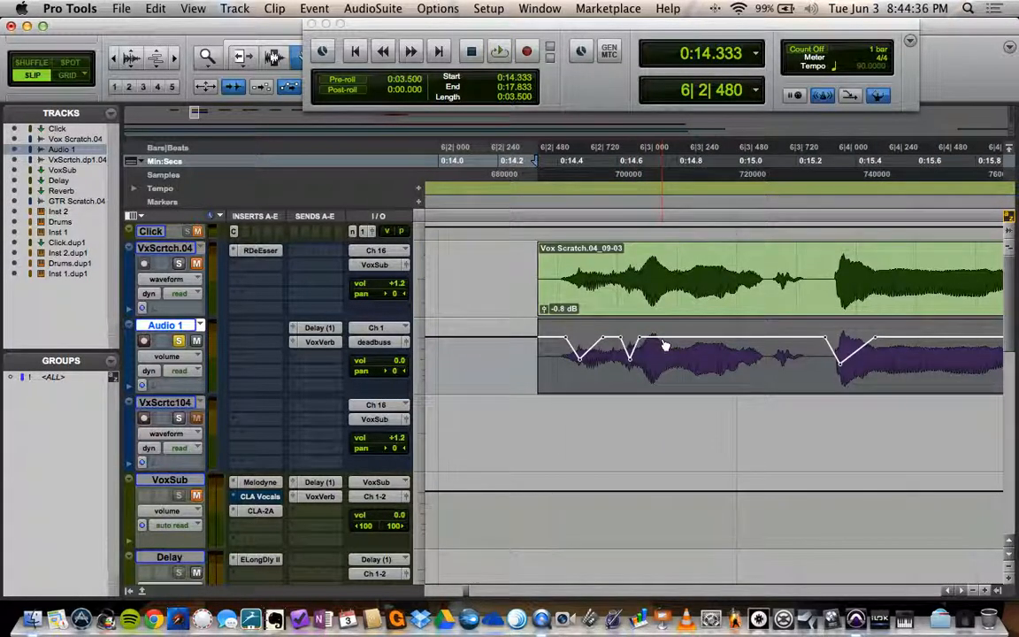
{"action": "left_click", "coordinate": [663, 348]}
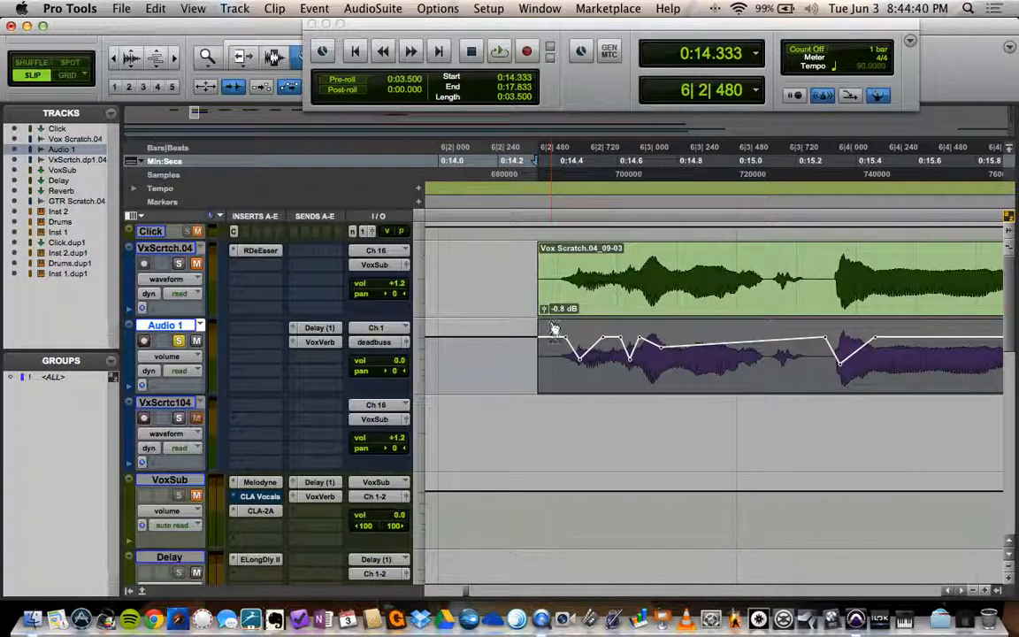
- Unmute and solo VxScrtch.04, and have VoxSub active with its Delay (1) and VoxVerb sends muted
{"action": "left_click", "coordinate": [199, 266]}
{"action": "left_click", "coordinate": [178, 265]}
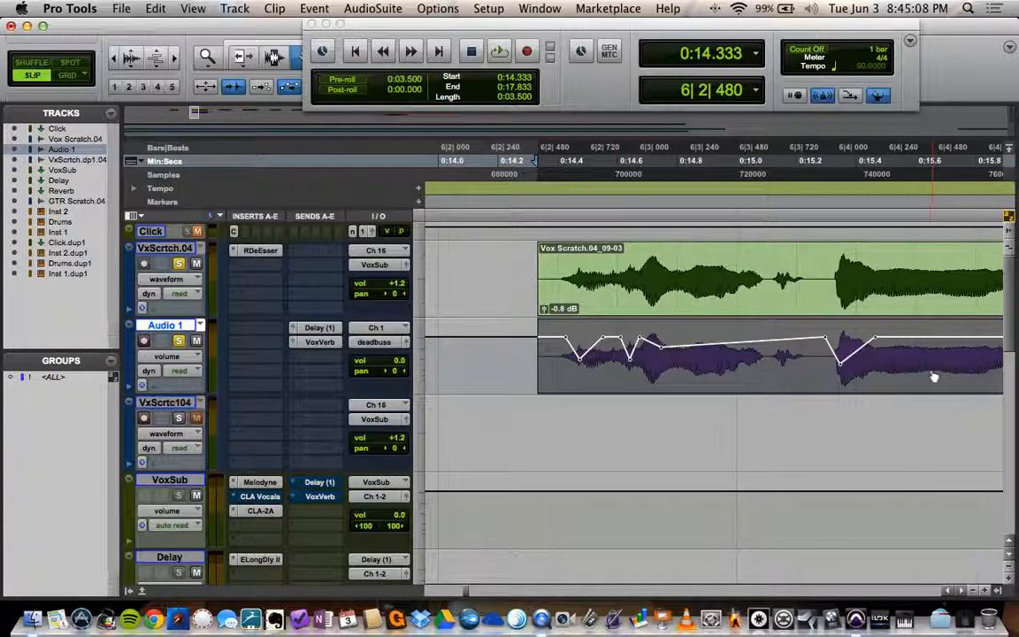
- Play the main vocal together with the Audio 1 effects throw from 0:14.264, just before the phrase
{"action": "left_click", "coordinate": [517, 192]}
{"action": "left_click", "coordinate": [517, 192]}
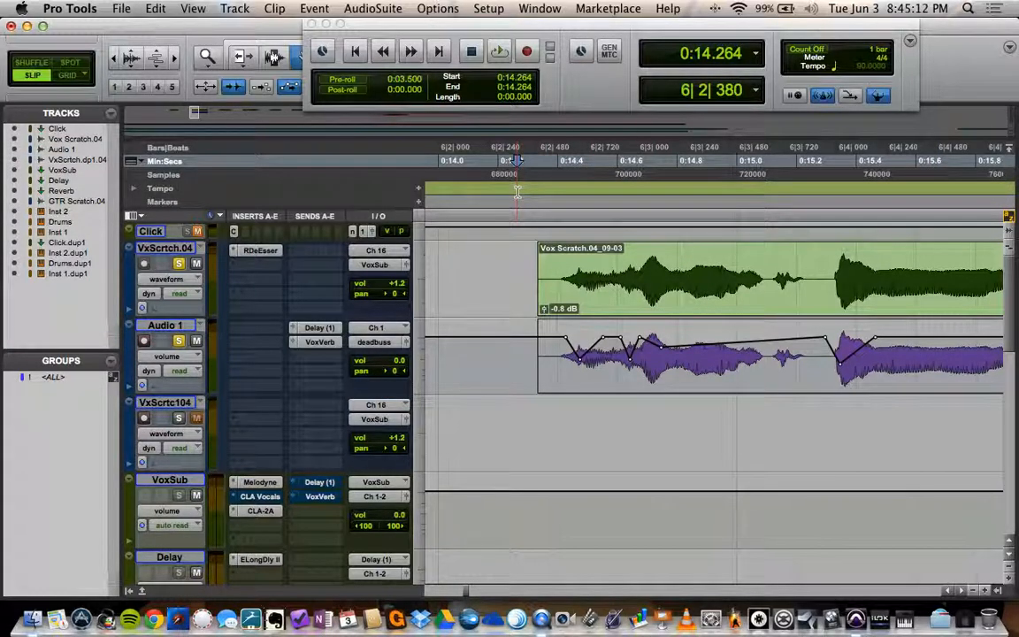
{"action": "scroll", "coordinate": [524, 260], "scroll_direction": "down", "scroll_amount": 3}
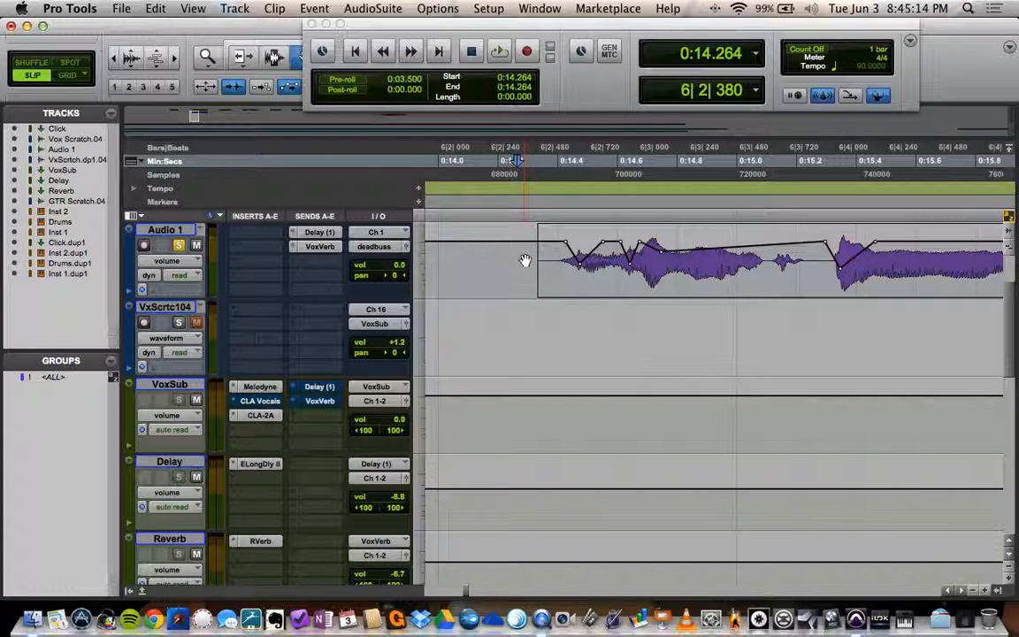
{"action": "key", "text": "r"}
{"action": "key", "text": "space"}
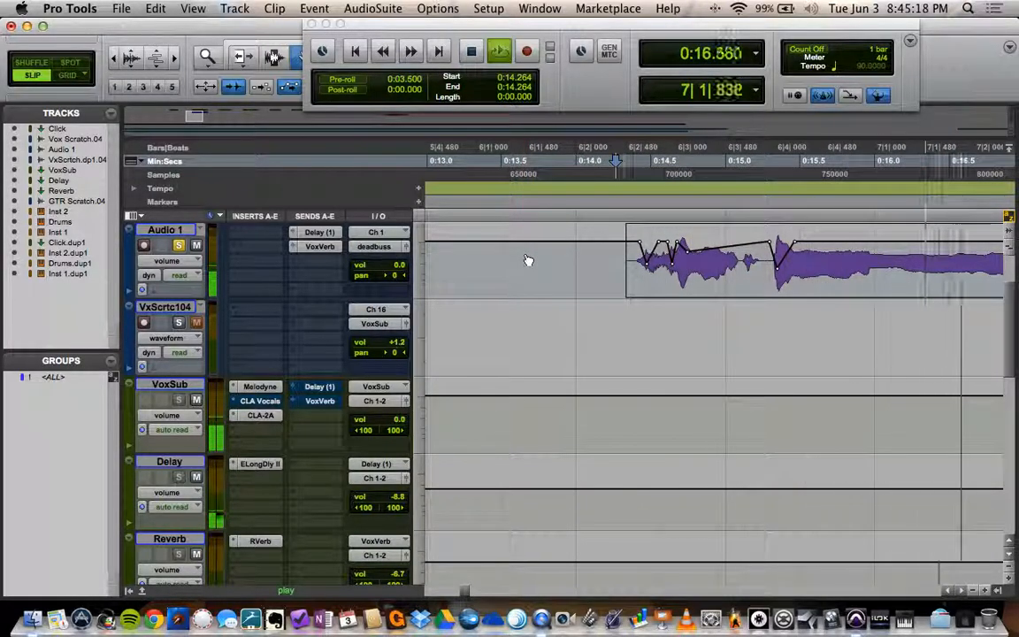
{"action": "key", "text": "space"}
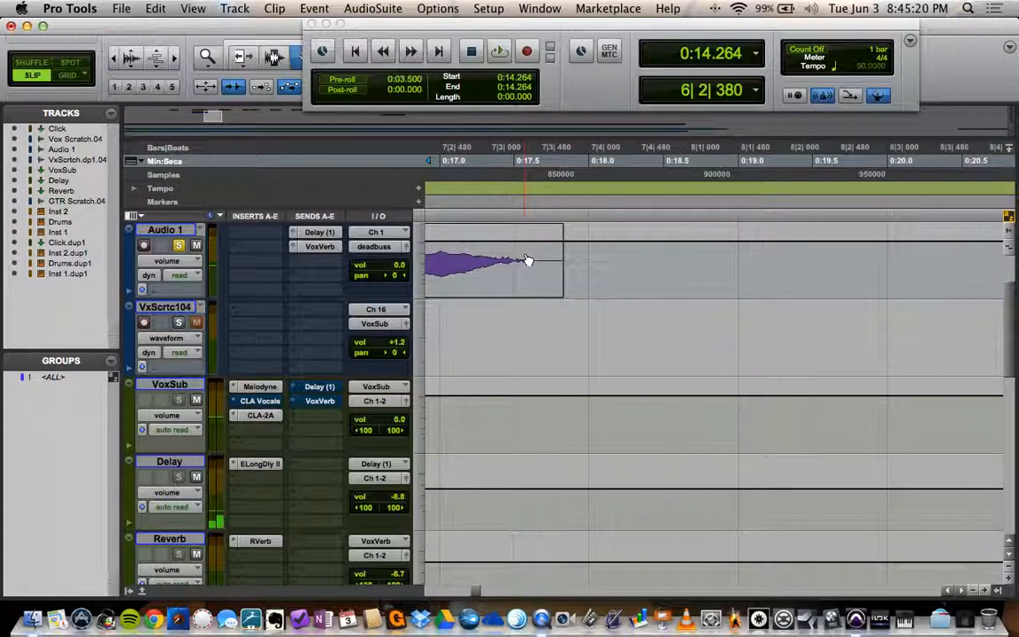
- Lower the low-pass filters of the Delay track's Extra Long Delay II to 4915 Hz on one channel and 4462 Hz on the other
{"action": "left_click", "coordinate": [259, 463]}
{"action": "left_click_drag", "start_coordinate": [539, 23], "coordinate": [667, 77]}
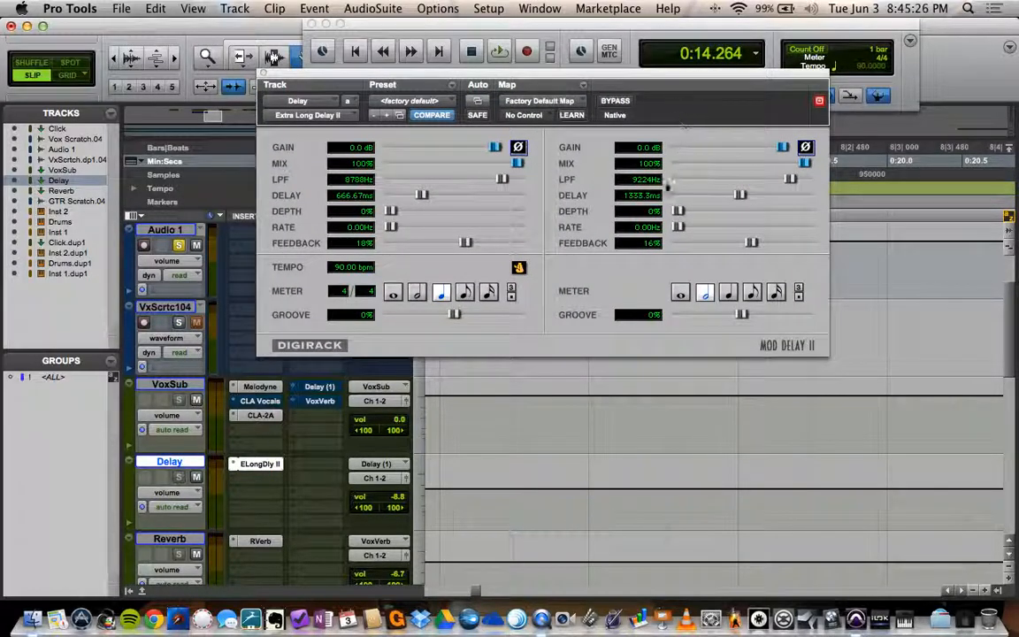
{"action": "left_click_drag", "start_coordinate": [791, 181], "coordinate": [781, 184]}
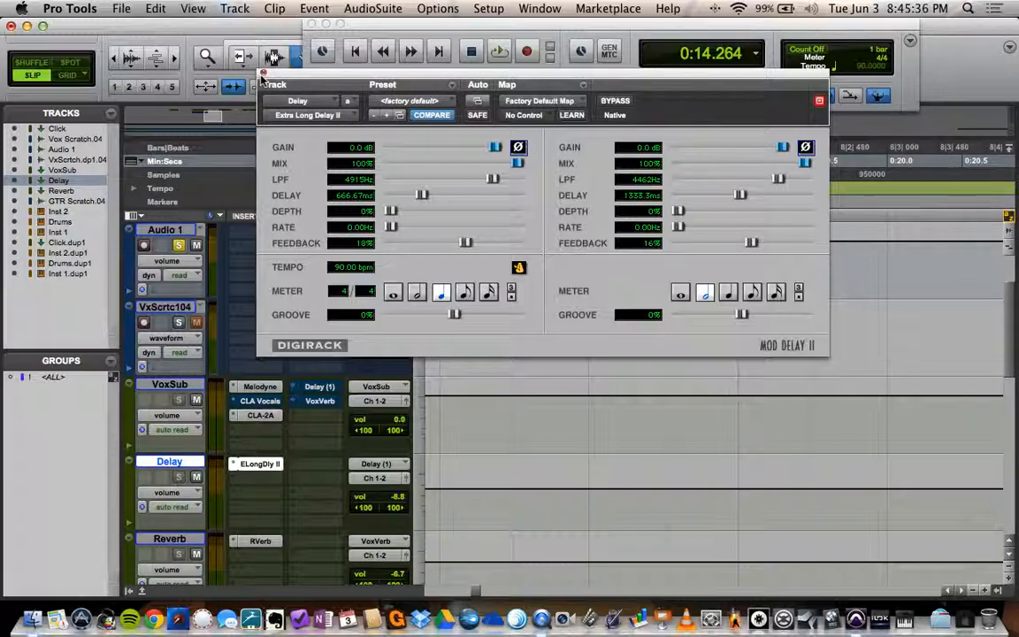
{"action": "left_click", "coordinate": [262, 74]}
- Turn off solo on the Audio 1 and VxScrtch.04 tracks to bring back the rest of the mix
{"action": "scroll", "coordinate": [536, 315], "scroll_direction": "up", "scroll_amount": 3}
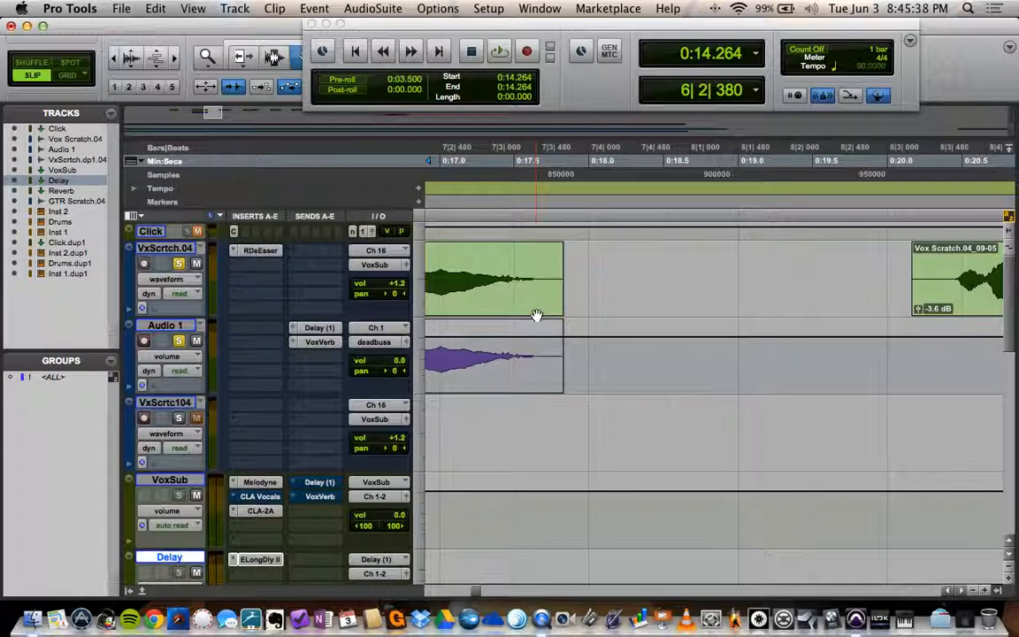
{"action": "scroll", "coordinate": [536, 315], "scroll_direction": "left", "scroll_amount": 5}
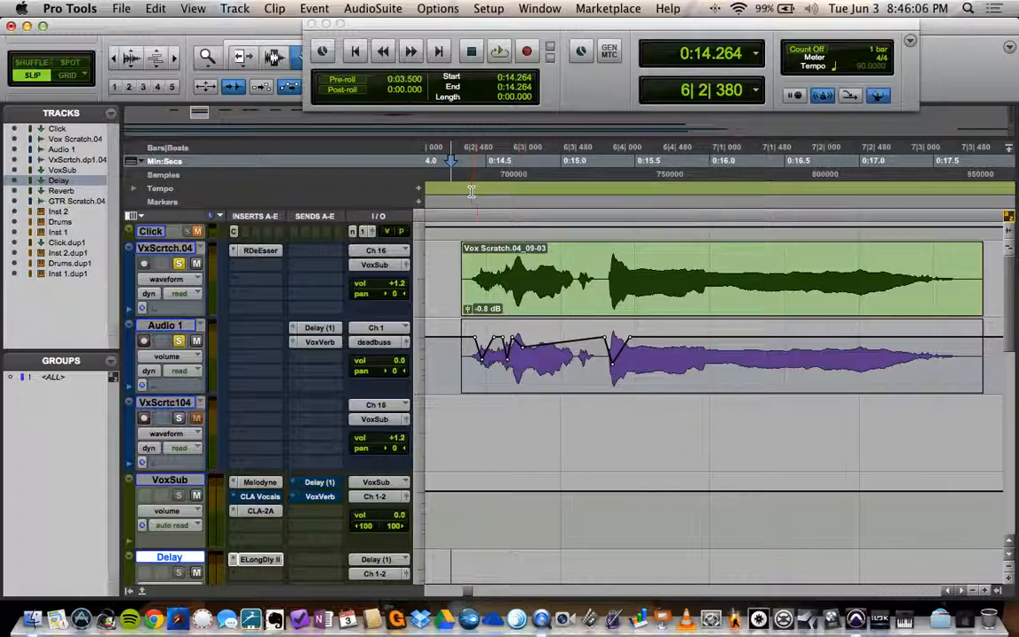
{"action": "scroll", "coordinate": [256, 435], "scroll_direction": "down", "scroll_amount": 3}
{"action": "scroll", "coordinate": [257, 435], "scroll_direction": "down", "scroll_amount": 5}
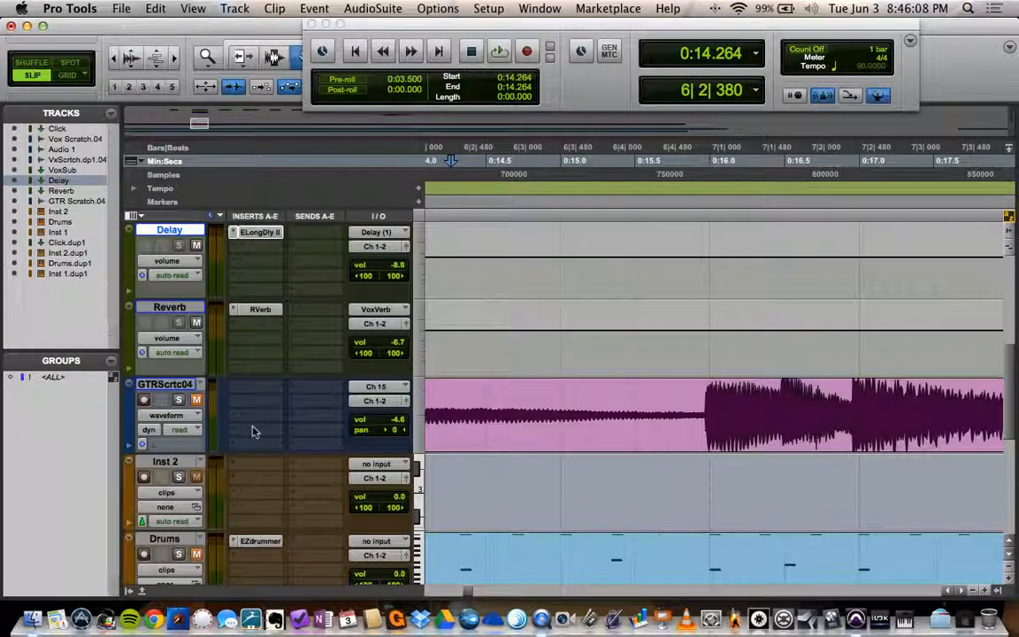
{"action": "scroll", "coordinate": [254, 432], "scroll_direction": "up", "scroll_amount": 5}
{"action": "scroll", "coordinate": [480, 316], "scroll_direction": "down", "scroll_amount": 5}
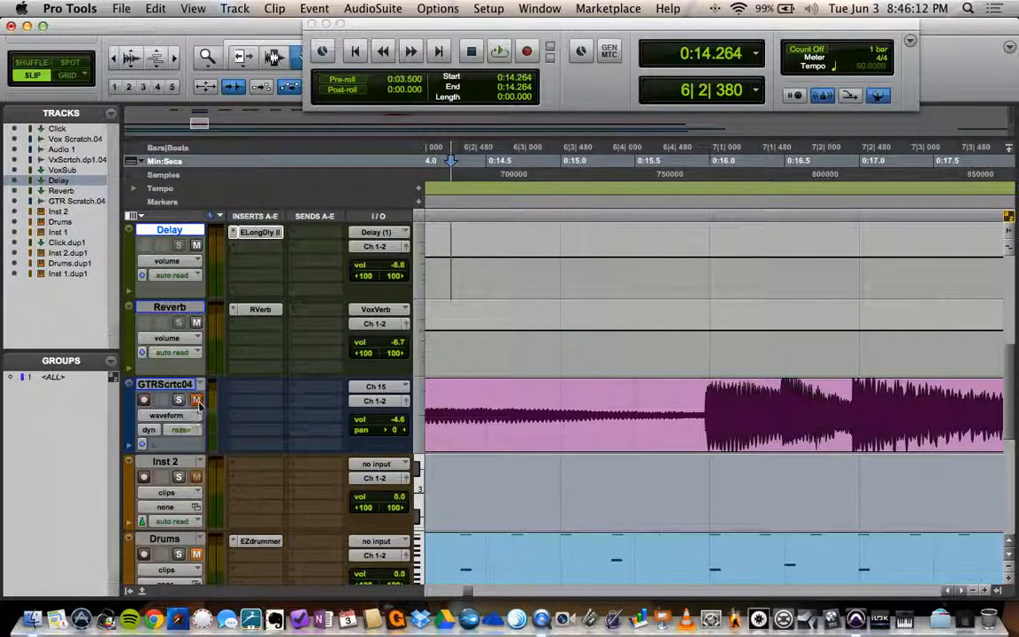
{"action": "scroll", "coordinate": [481, 431], "scroll_direction": "up", "scroll_amount": 5}
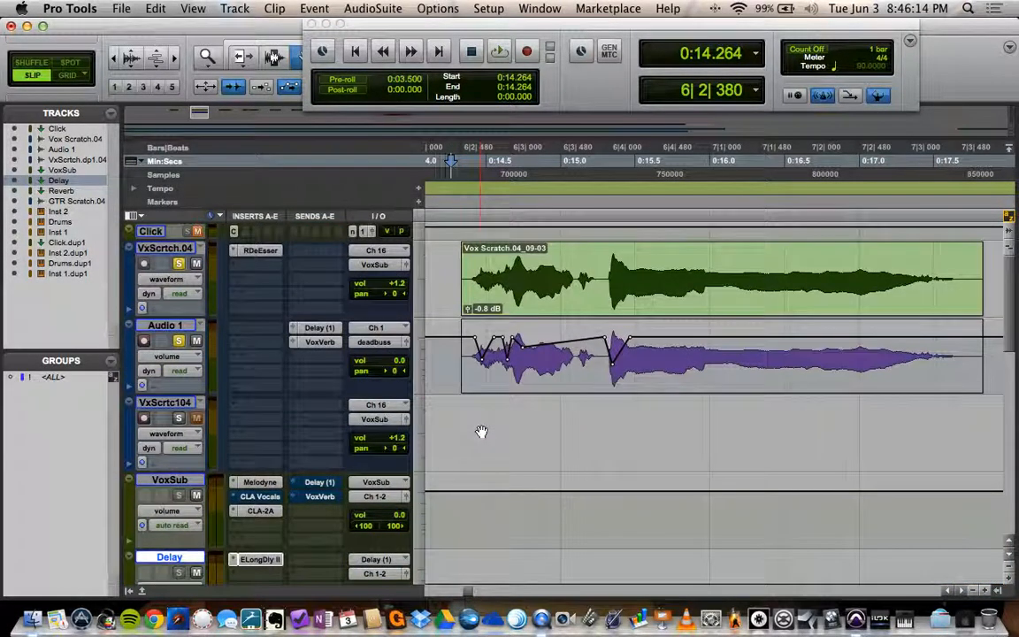
{"action": "left_click", "coordinate": [178, 339]}
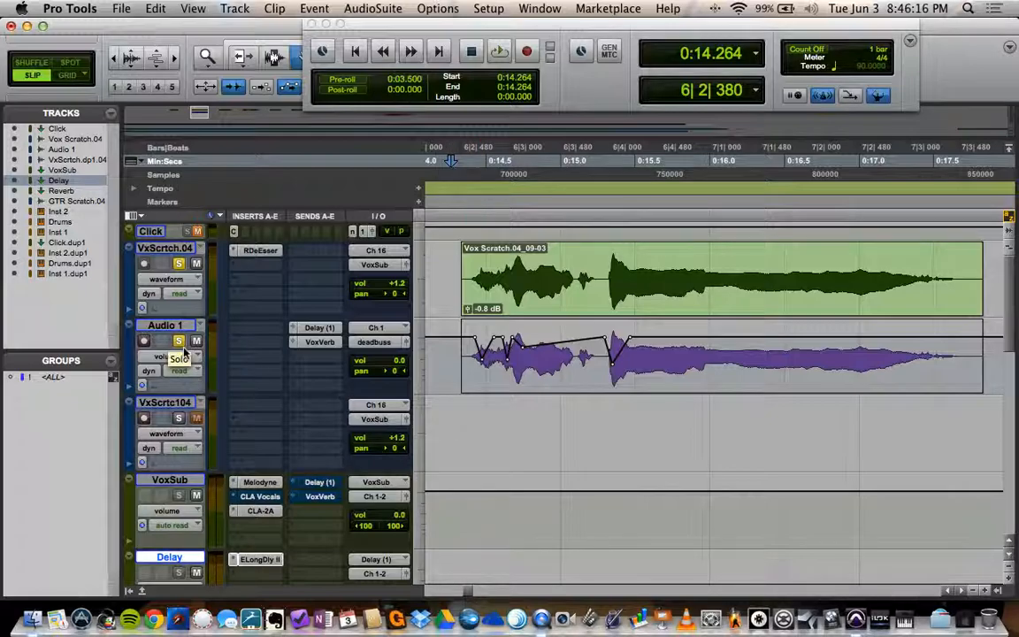
{"action": "left_click", "coordinate": [178, 263]}
{"action": "scroll", "coordinate": [480, 407], "scroll_direction": "down", "scroll_amount": 10}
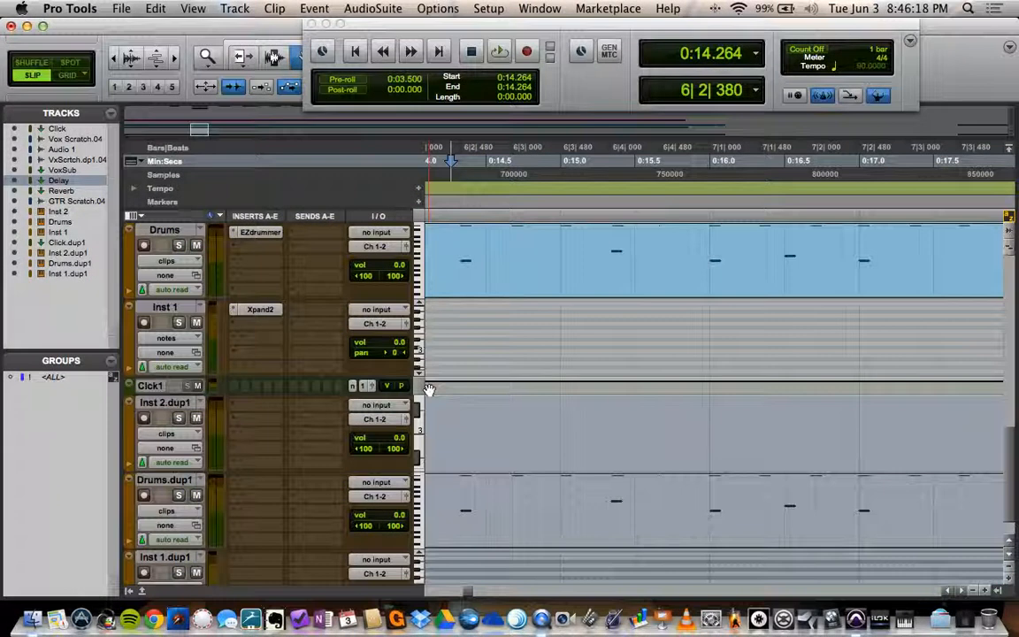
- Play the phrase from 0:14.264 to hear the delay and reverb throw within the mix
{"action": "key", "text": "space"}
{"action": "scroll", "coordinate": [524, 426], "scroll_direction": "up", "scroll_amount": 5}
{"action": "scroll", "coordinate": [524, 425], "scroll_direction": "up", "scroll_amount": 5}
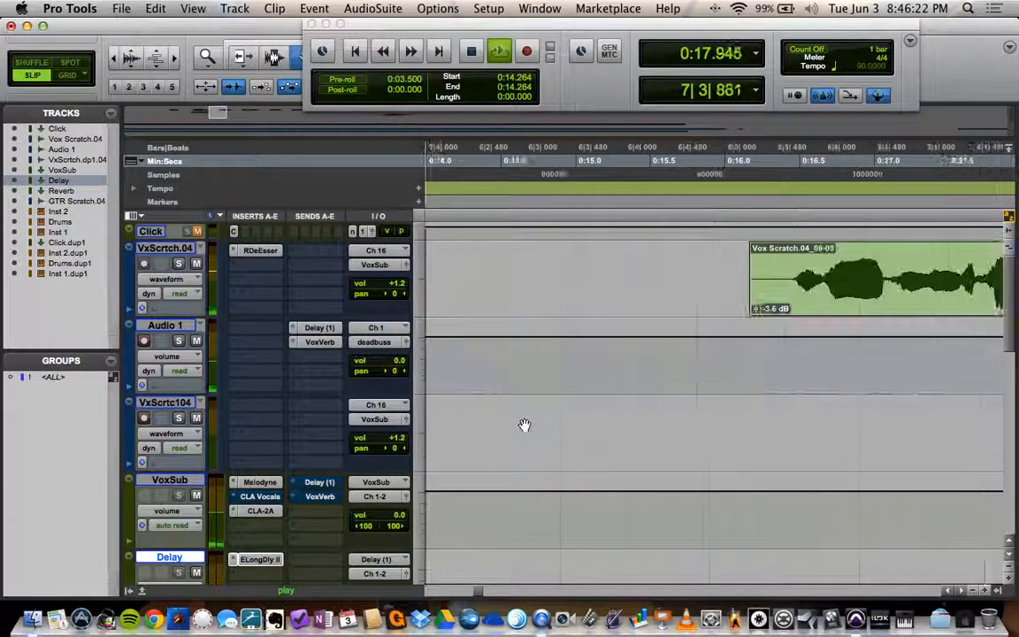
{"action": "key", "text": "space"}
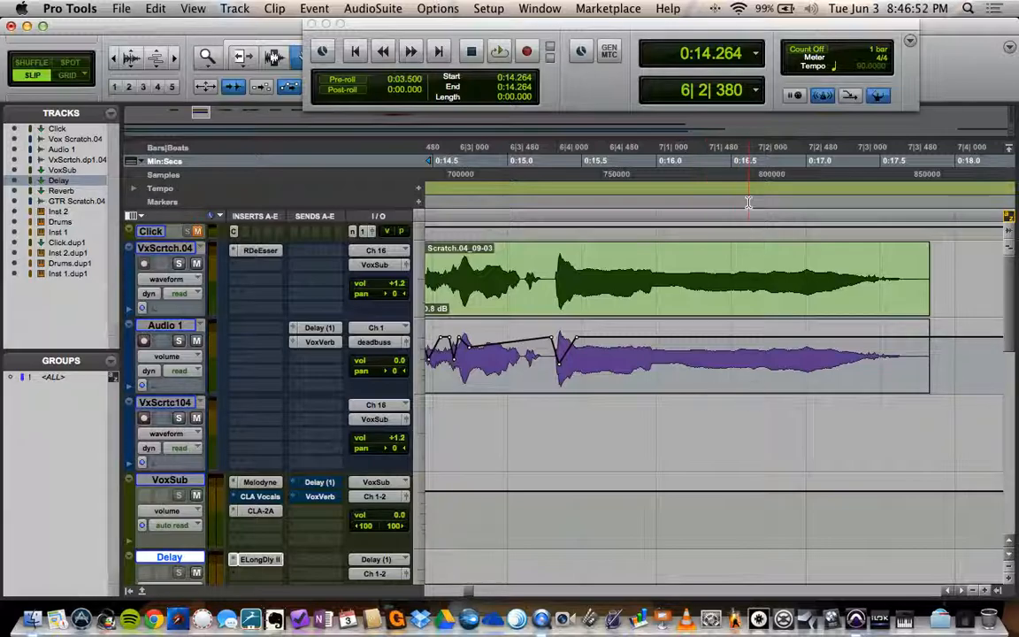
{"action": "key", "text": "super+Tab"}
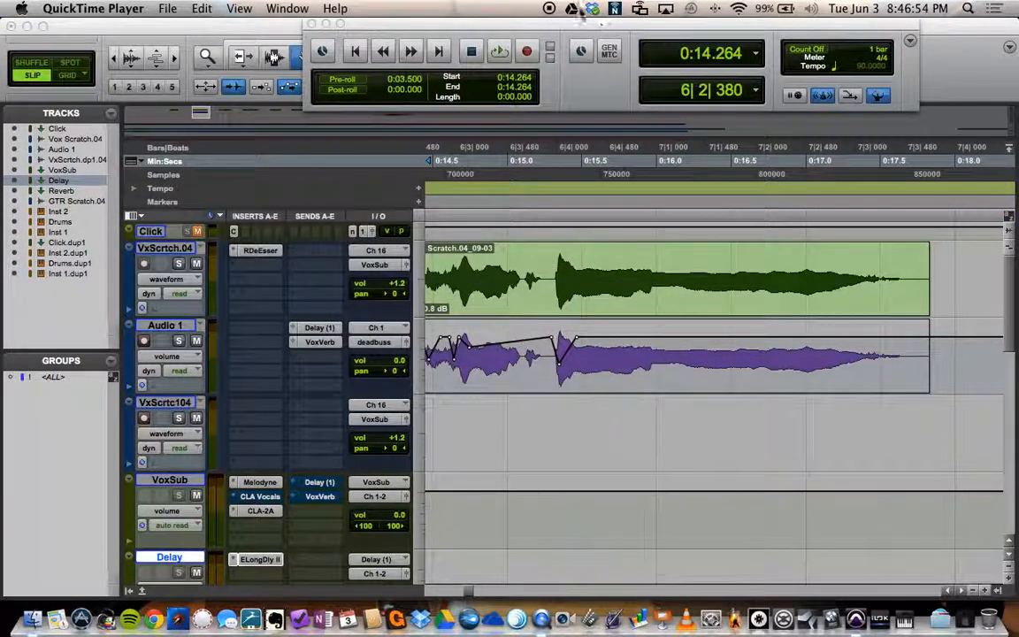